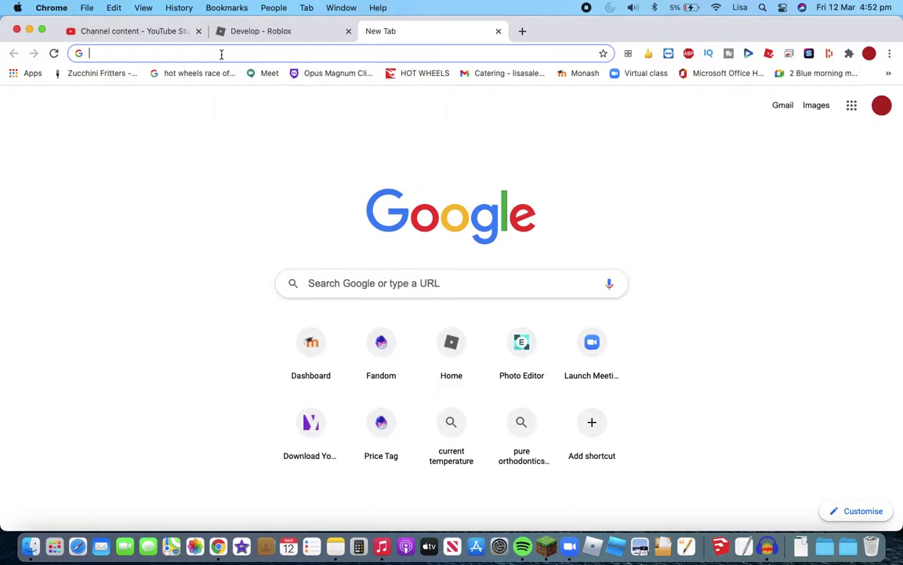
# Search the YouTube Studio channel content for 'roblox', then 'how to down', and clear the search
pyautogui.click(161, 31)
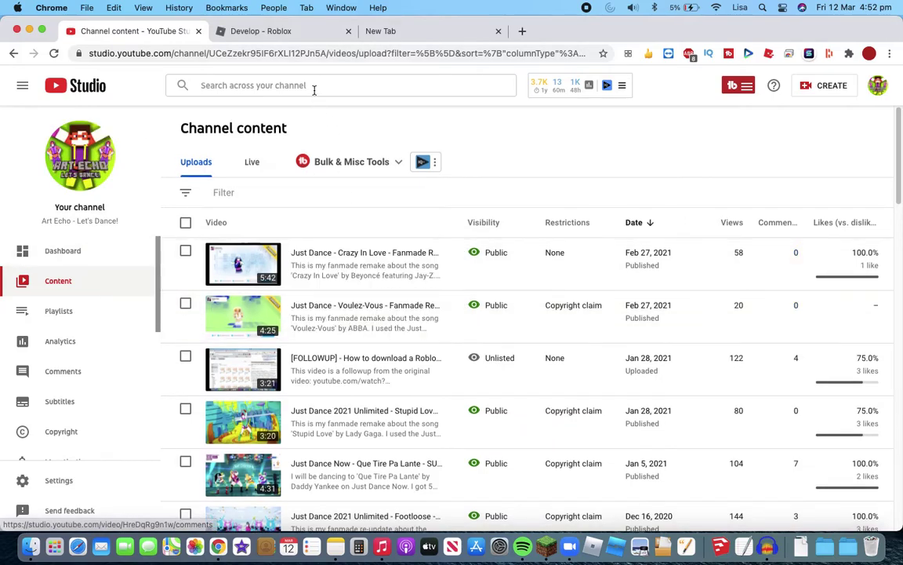
pyautogui.click(312, 85)
pyautogui.write('ro')
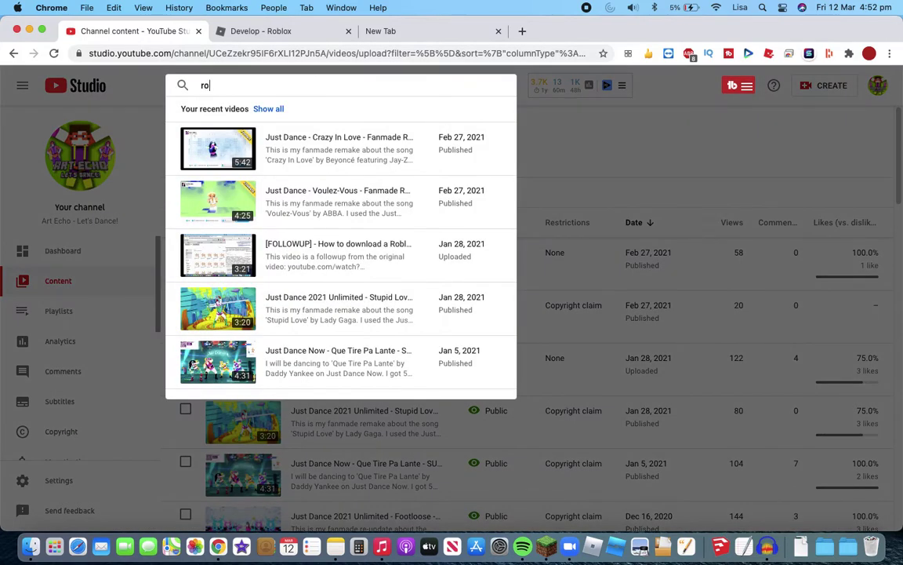
pyautogui.write('blox')
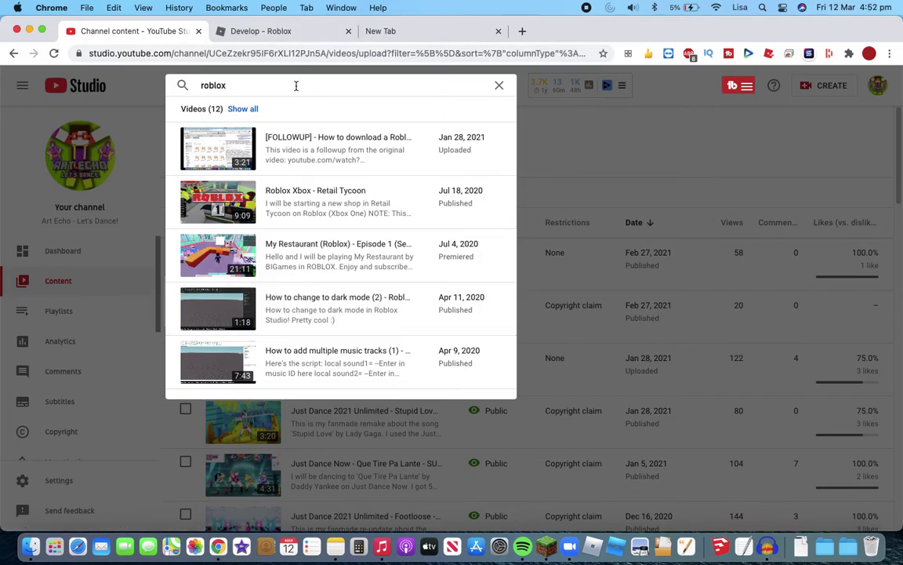
pyautogui.moveTo(232, 85); pyautogui.dragTo(176, 84)
pyautogui.write('how')
pyautogui.write(' to down')
pyautogui.press('BackSpace')
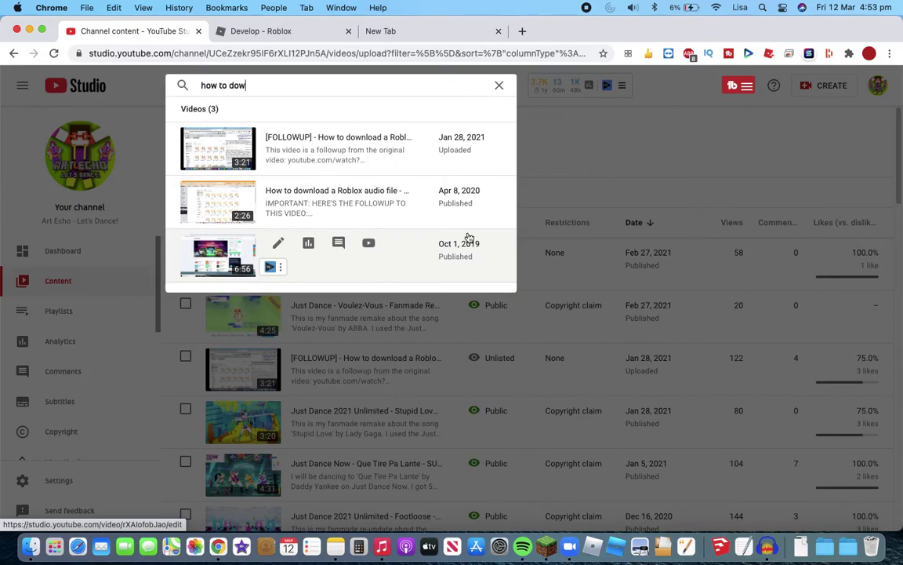
pyautogui.click(499, 87)
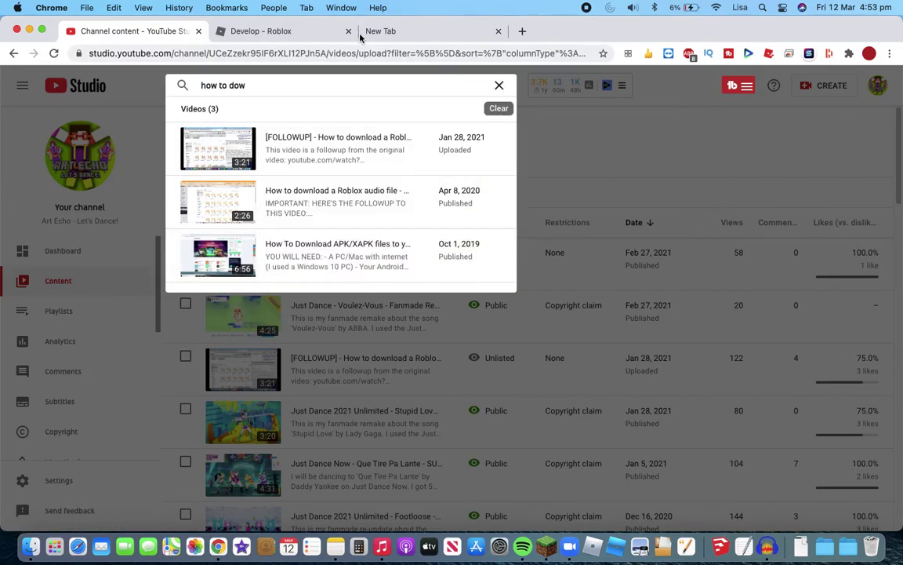
pyautogui.click(295, 35)
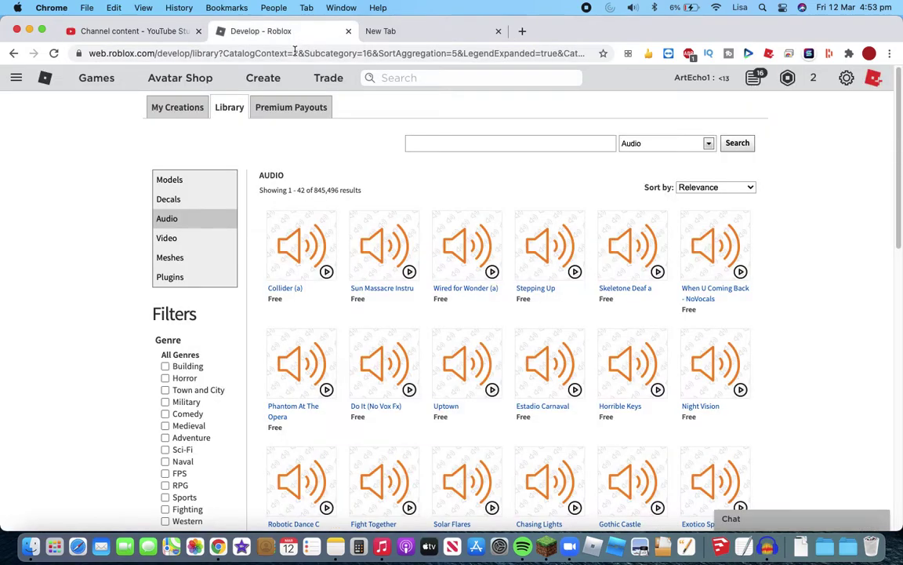
# Preview the Collider (a) audio, then inspect its play button in developer tools
pyautogui.click(327, 272)
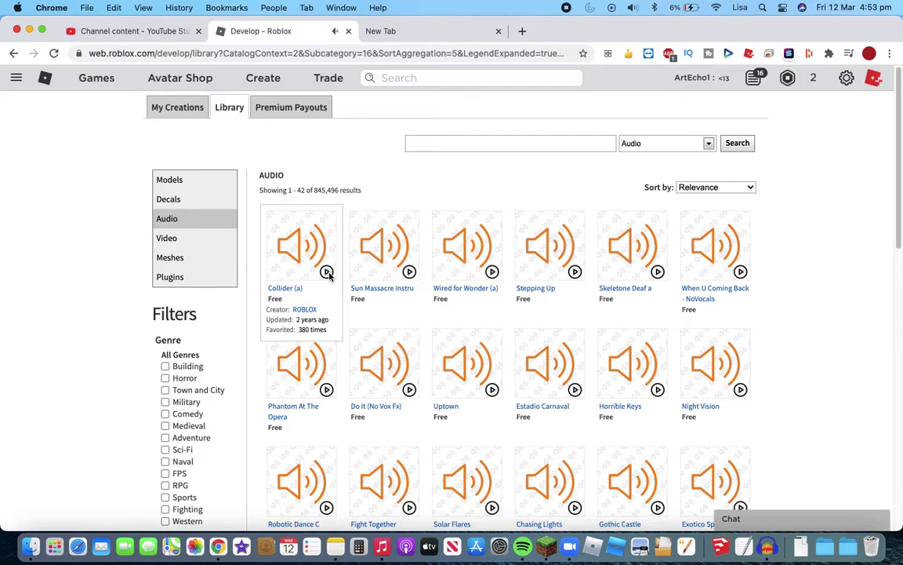
pyautogui.click(327, 272)
pyautogui.rightClick(328, 272)
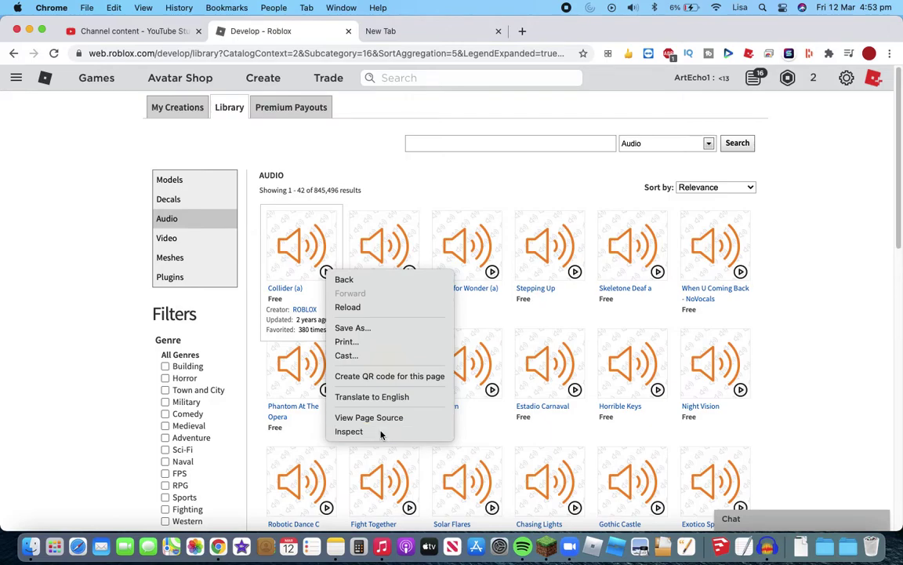
pyautogui.press('Escape')
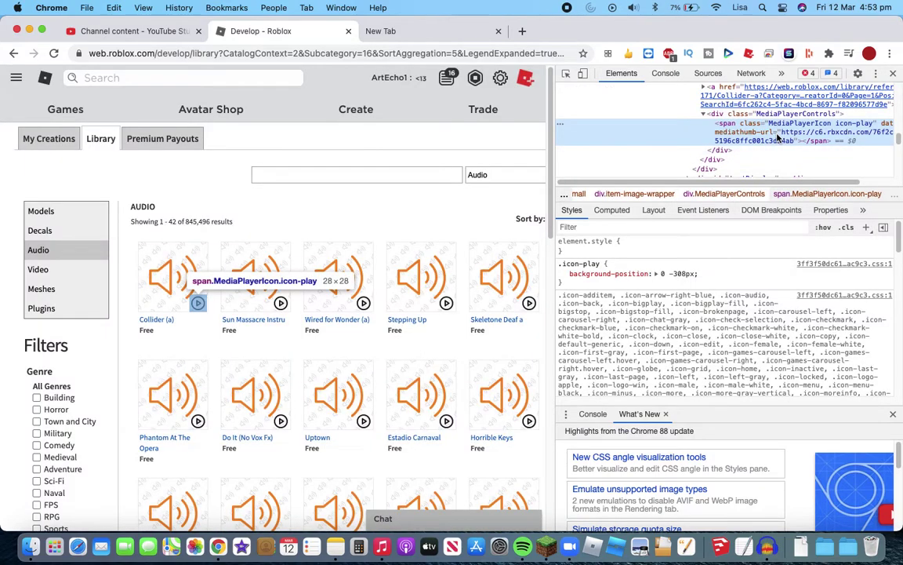
# Edit the play element as HTML, copy its mediathumb-url link, and download the audio file
pyautogui.rightClick(646, 135)
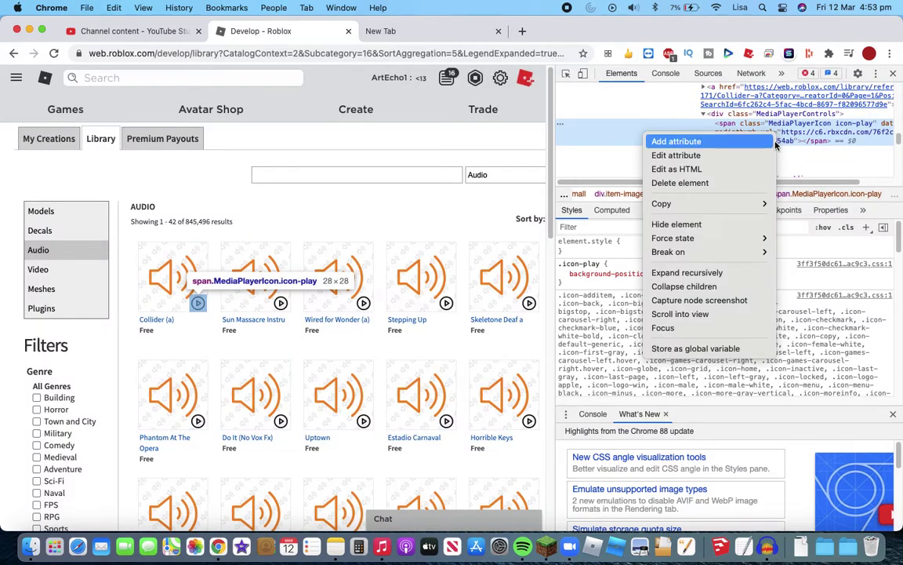
pyautogui.click(727, 169)
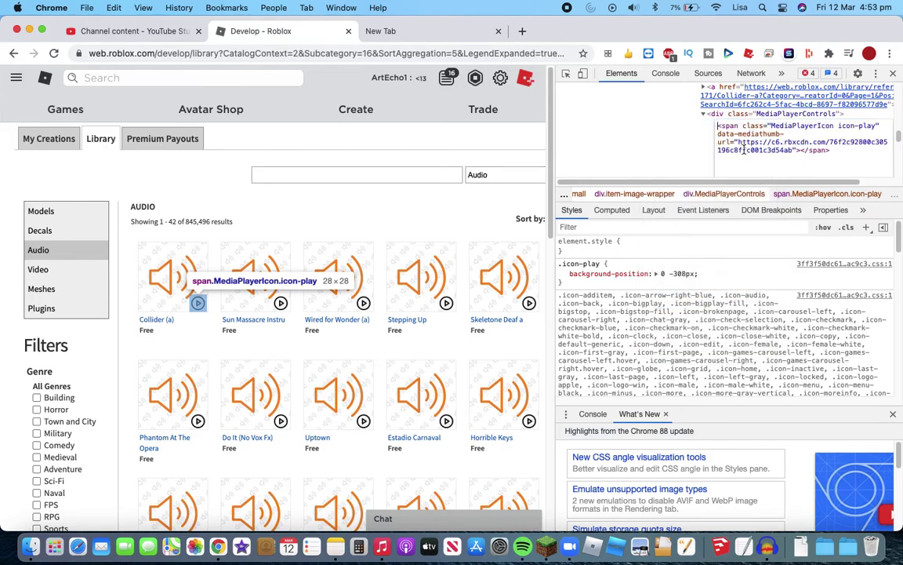
pyautogui.moveTo(738, 142); pyautogui.dragTo(795, 151)
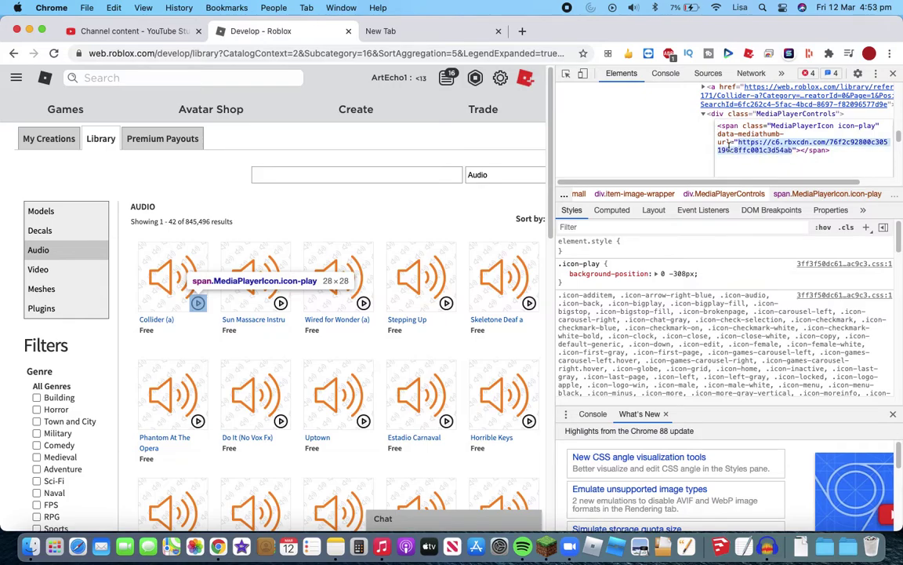
pyautogui.rightClick(686, 133)
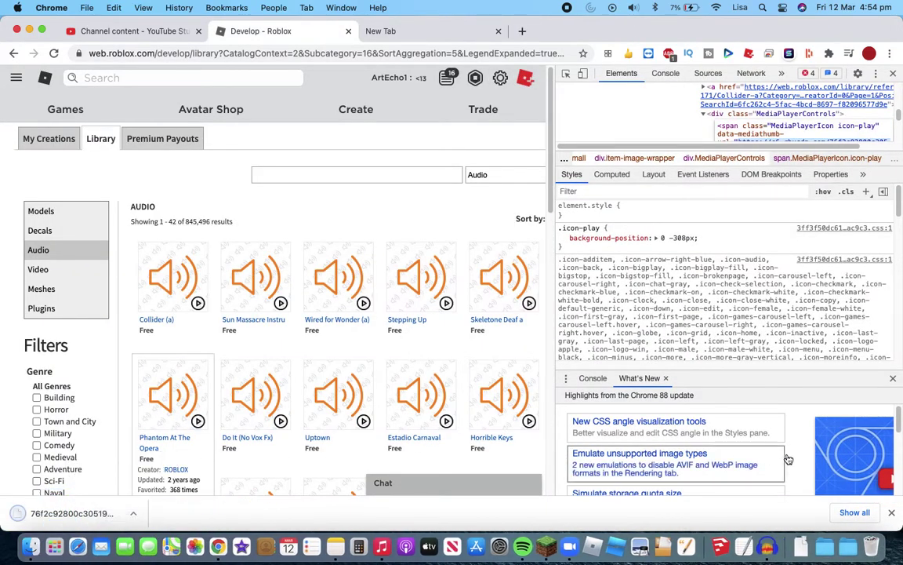
pyautogui.click(893, 513)
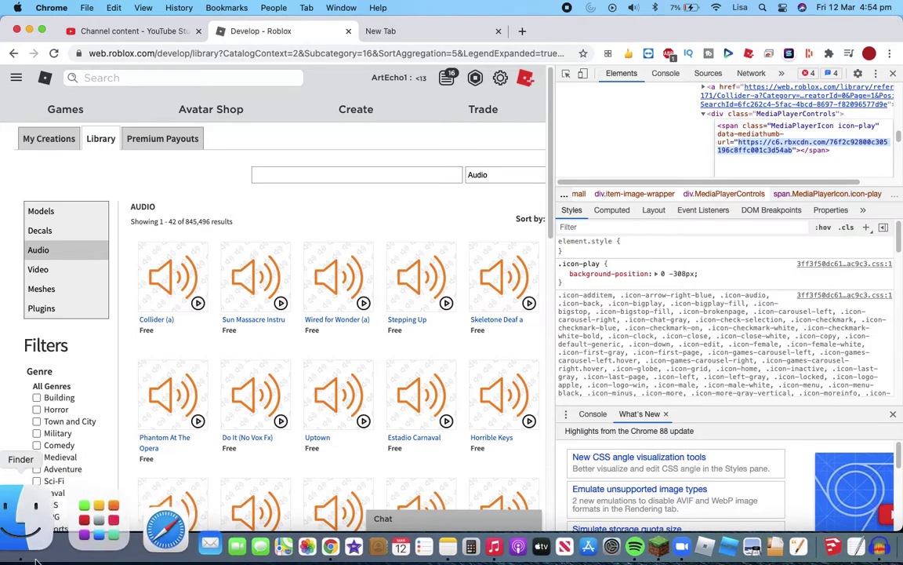
pyautogui.click(16, 522)
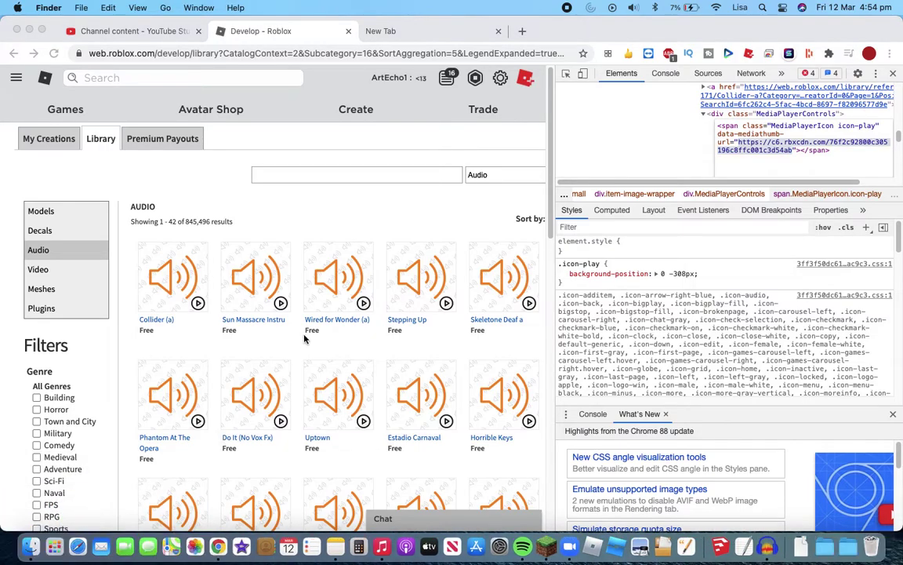
pyautogui.click(29, 531)
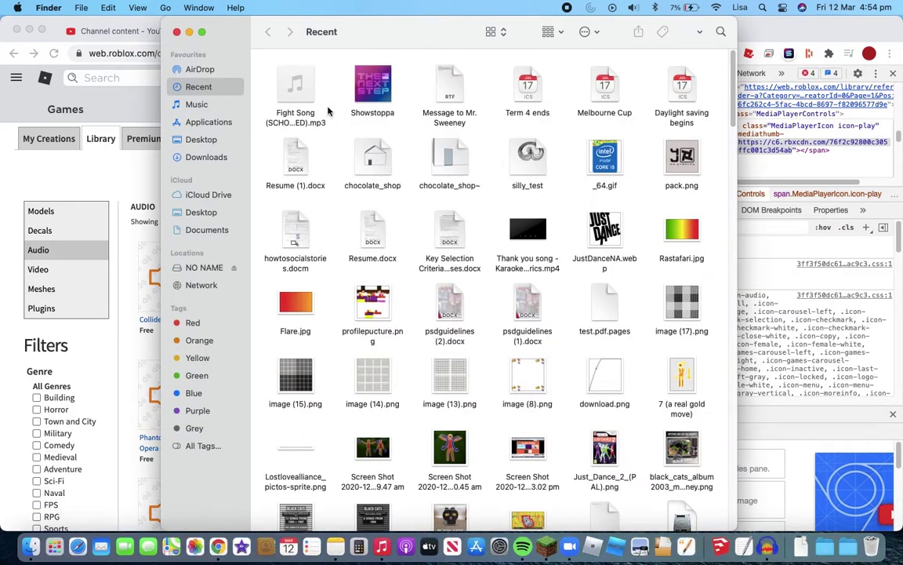
pyautogui.click(206, 156)
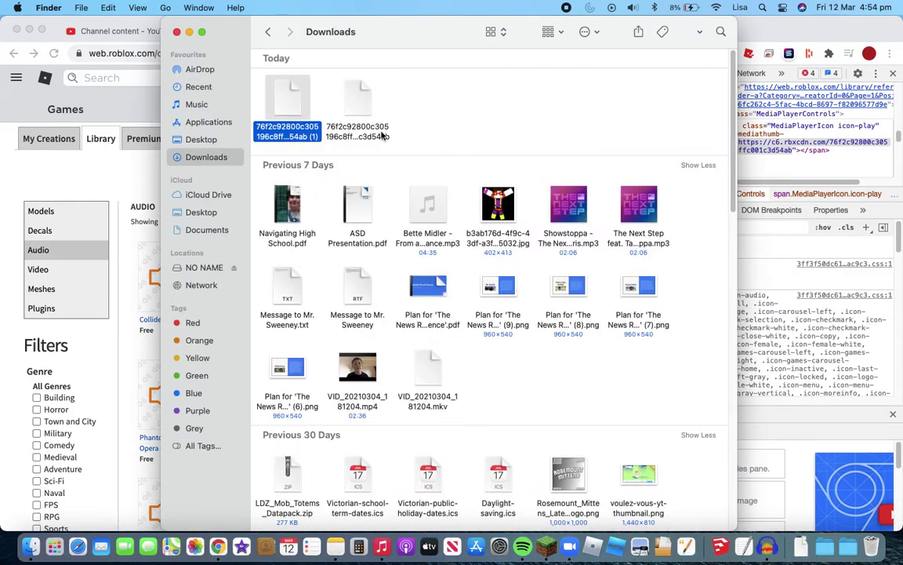
pyautogui.click(377, 135)
pyautogui.click(290, 132)
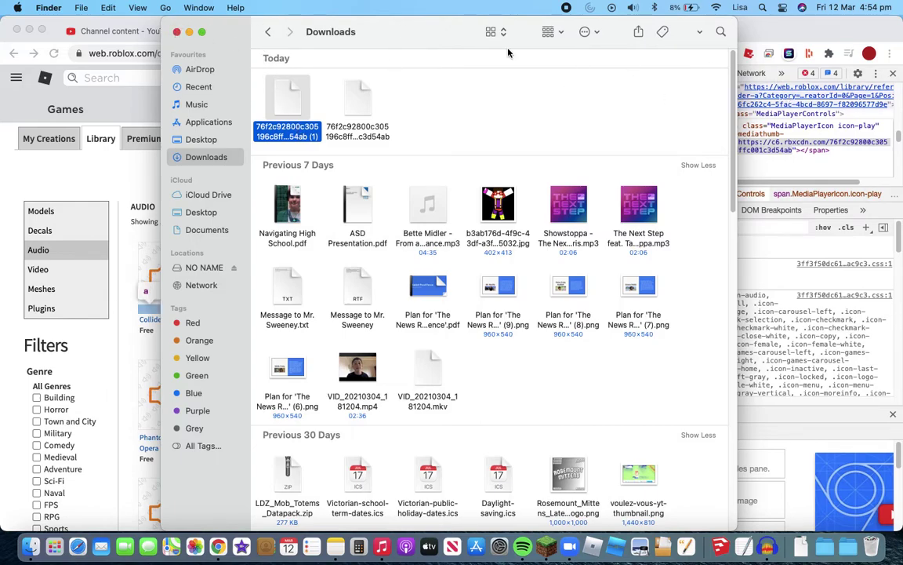
pyautogui.click(175, 32)
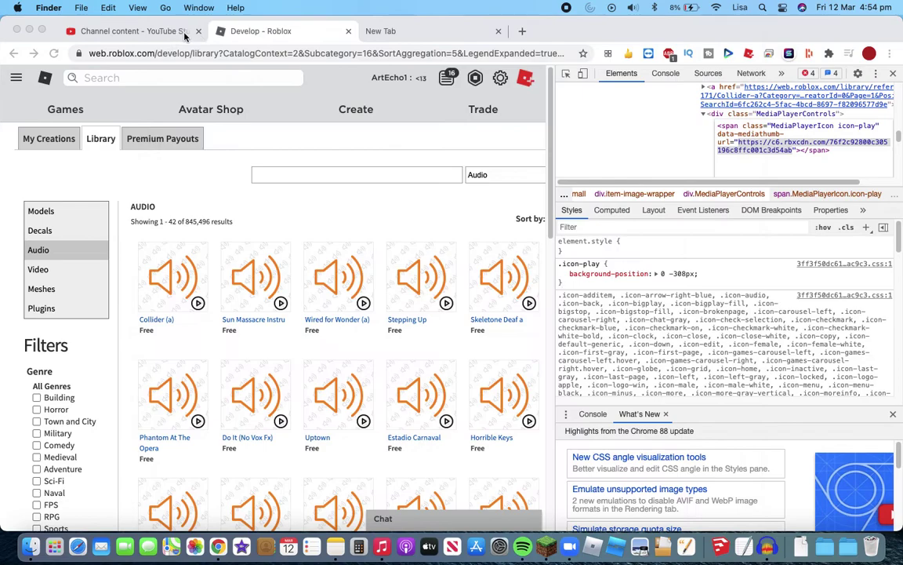
# Search the web for 'convert files' in the new tab and open CloudConvert's file picker
pyautogui.click(422, 32)
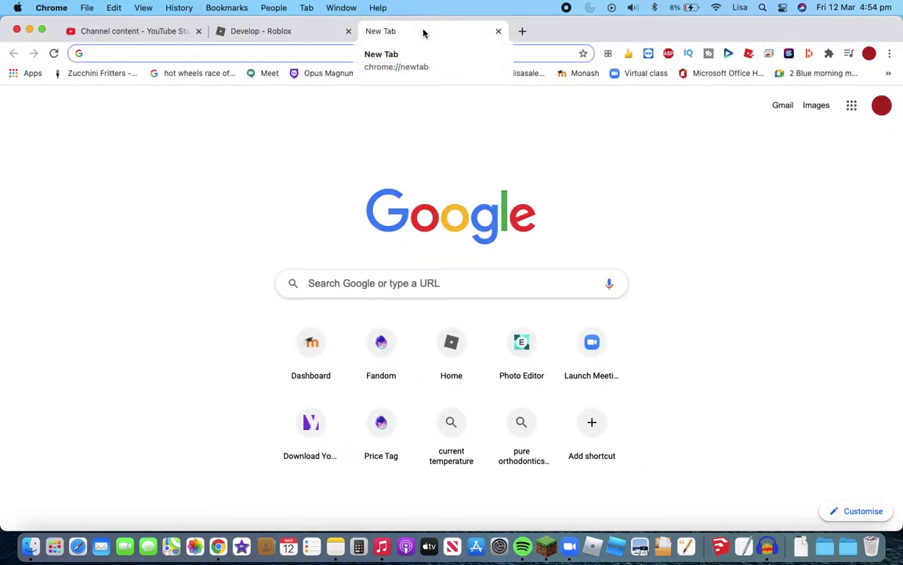
pyautogui.write('m')
pyautogui.press('BackSpace')
pyautogui.press('BackSpace')
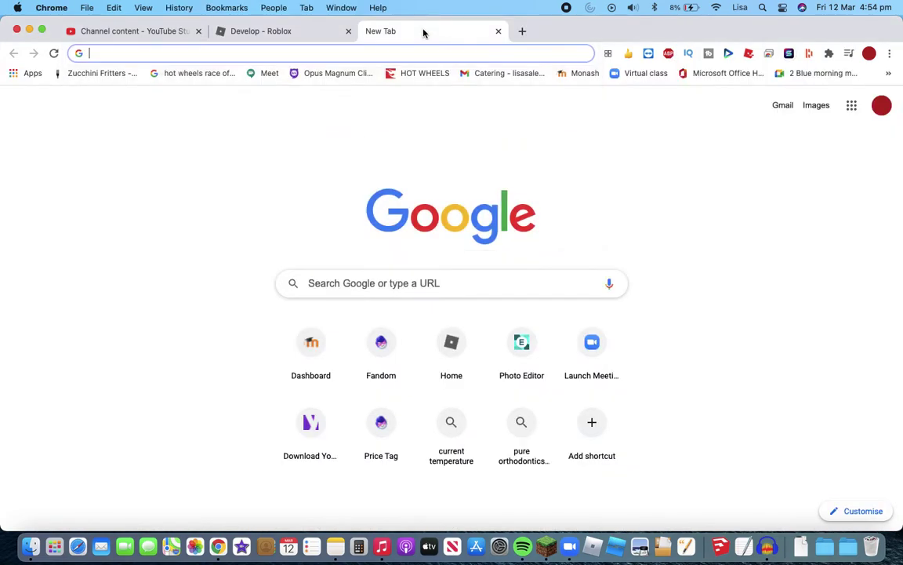
pyautogui.write('cone')
pyautogui.press('BackSpace')
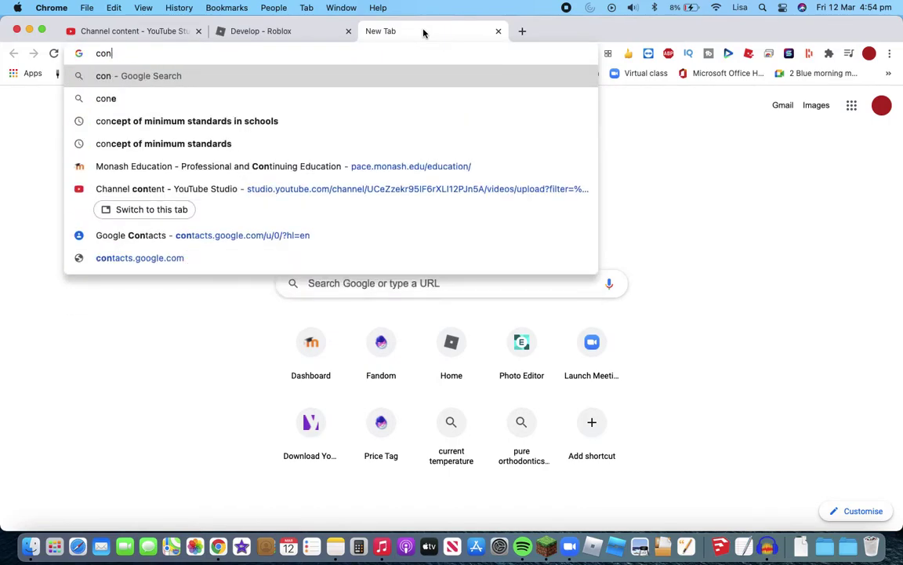
pyautogui.write('ver')
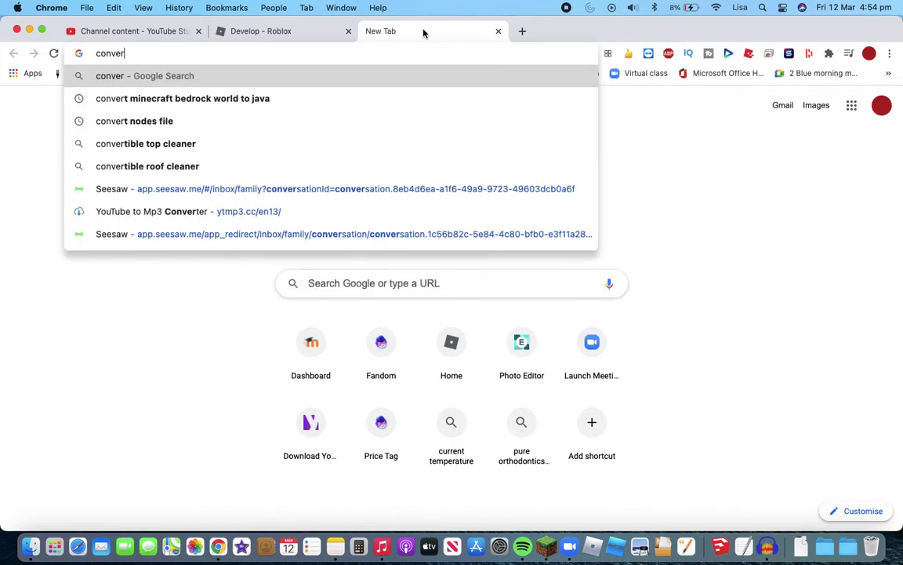
pyautogui.write('te')
pyautogui.press('BackSpace')
pyautogui.write('files')
pyautogui.press('Return')
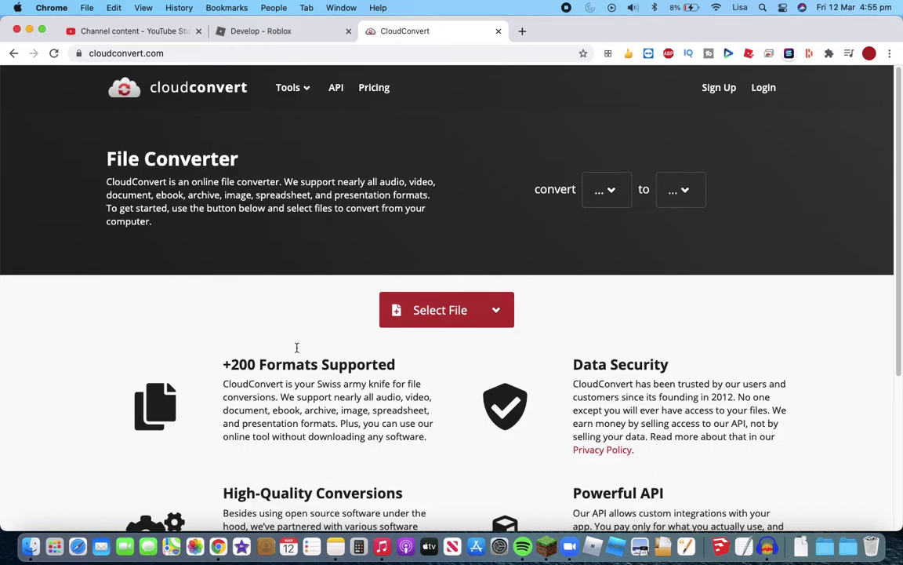
pyautogui.click(453, 313)
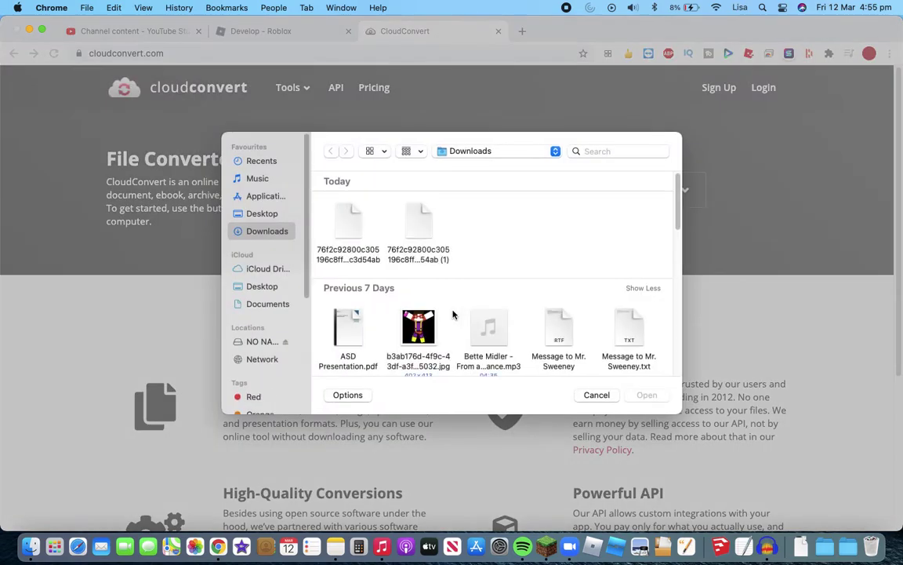
# Load the 76f2c92800c305196c8ffc001c3d54ab download into CloudConvert with MP3 as the output format
pyautogui.click(339, 254)
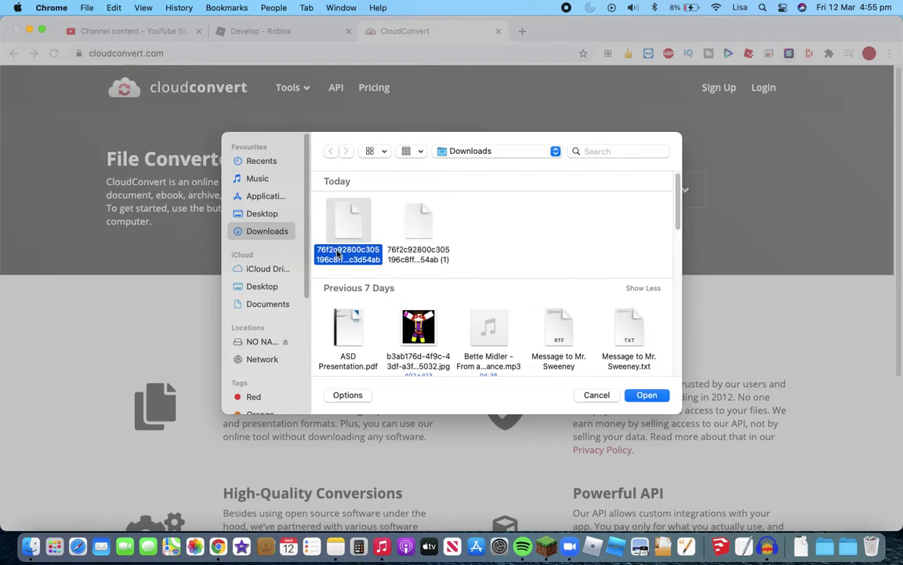
pyautogui.doubleClick(340, 253)
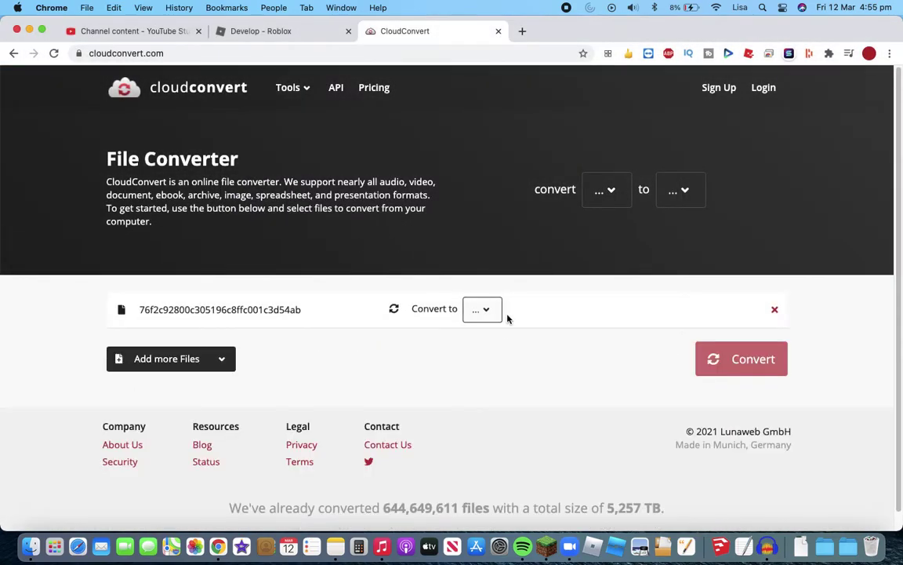
pyautogui.click(490, 309)
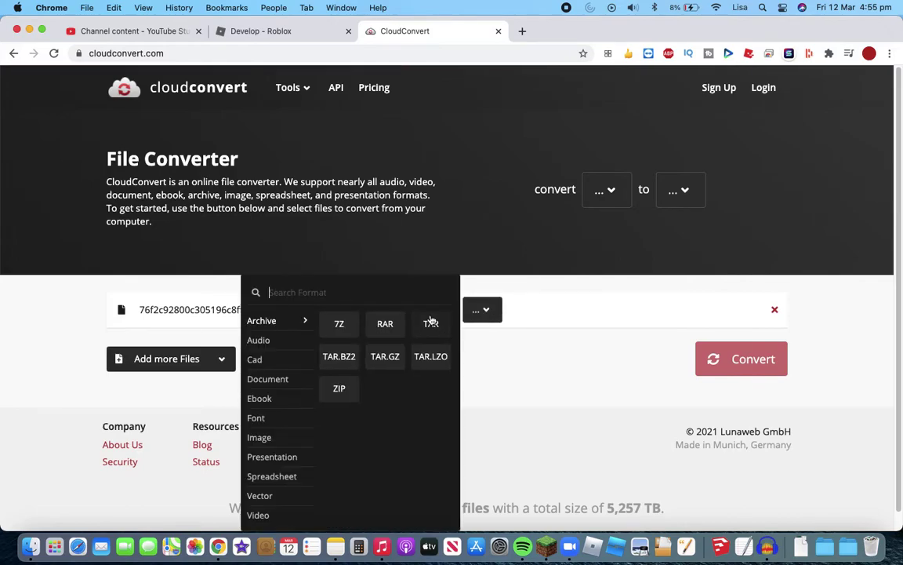
pyautogui.moveTo(259, 340)
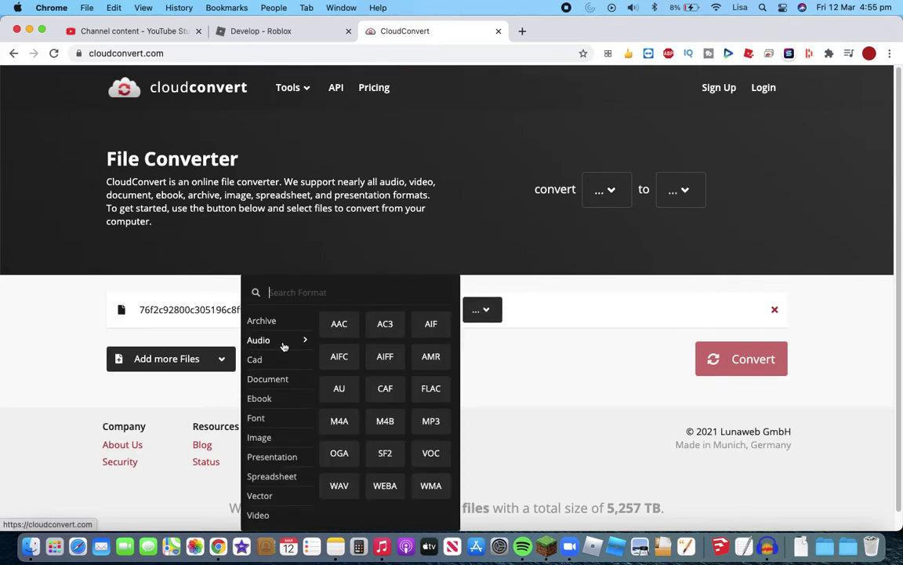
pyautogui.click(430, 420)
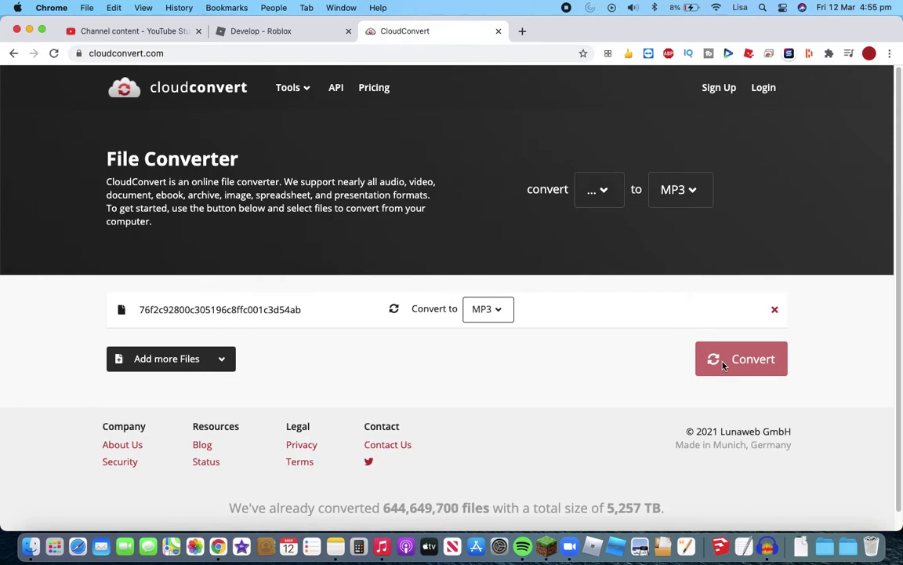
pyautogui.click(614, 186)
pyautogui.click(602, 189)
pyautogui.click(34, 538)
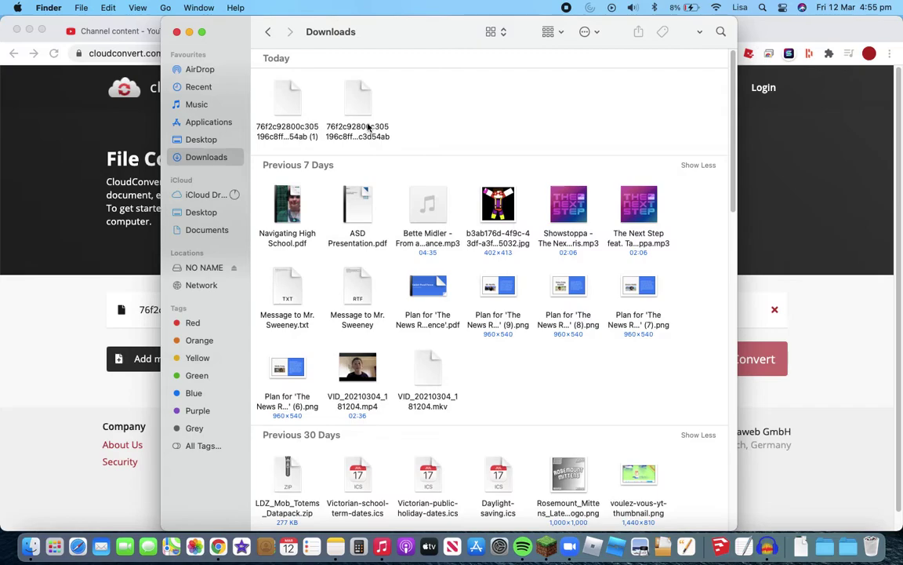
# Rename the 76f2c92800… download by appending .mp3 and confirm the new extension
pyautogui.click(368, 127)
pyautogui.rightClick(368, 127)
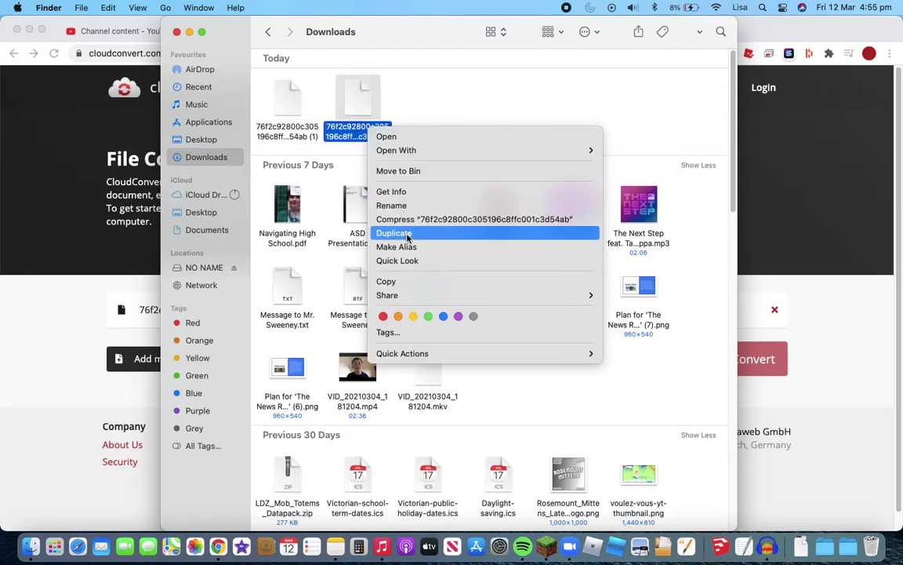
pyautogui.click(392, 206)
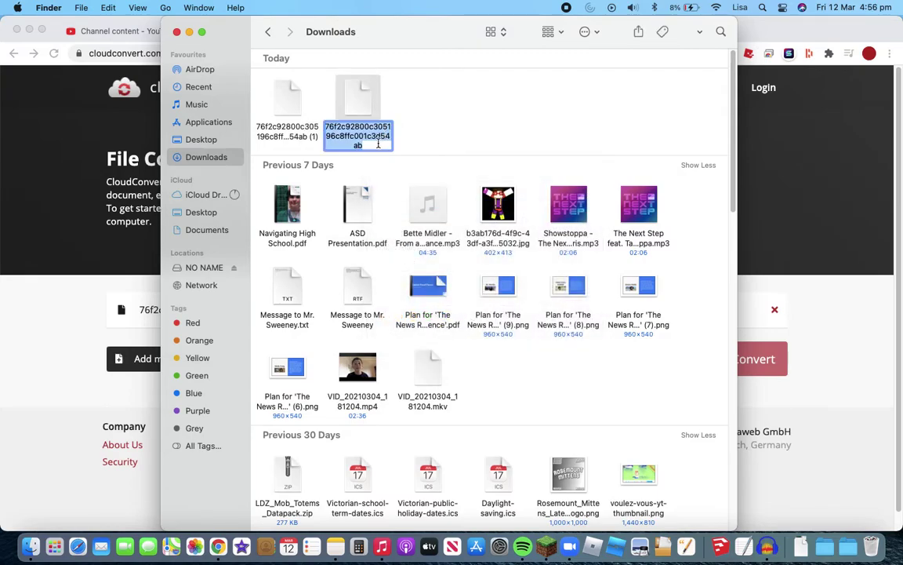
pyautogui.press('Right')
pyautogui.write('.mp')
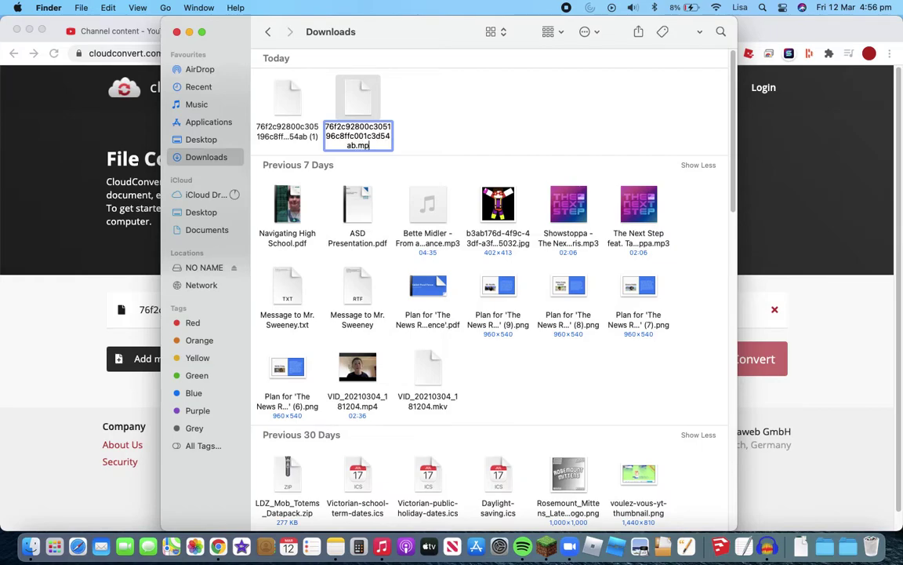
pyautogui.write('3')
pyautogui.press('Return')
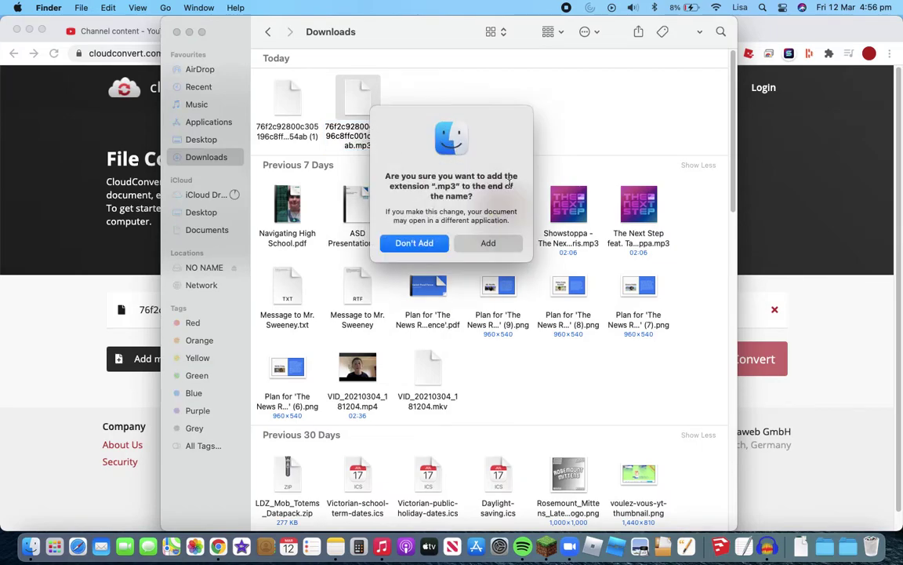
pyautogui.click(488, 244)
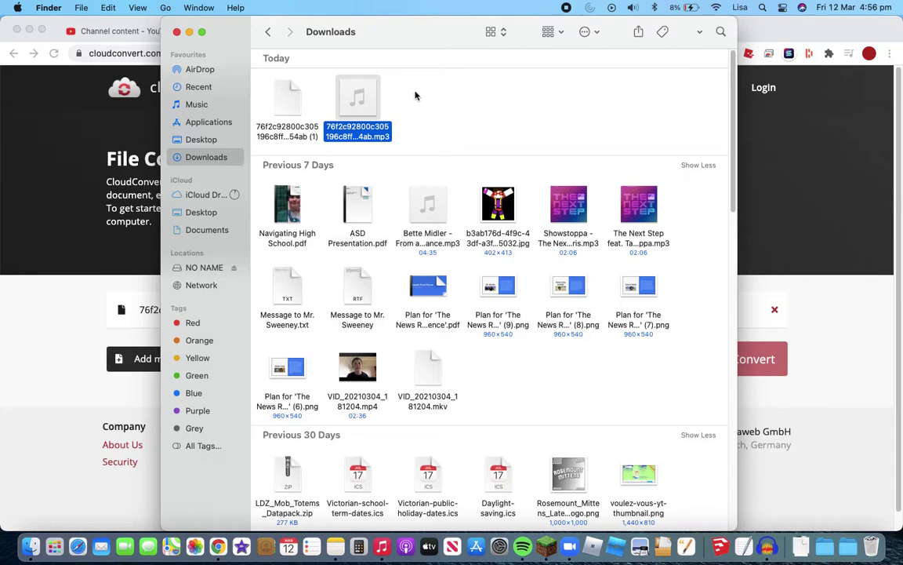
# Drag the renamed mp3 into Music to play it
pyautogui.click(413, 97)
pyautogui.click(370, 141)
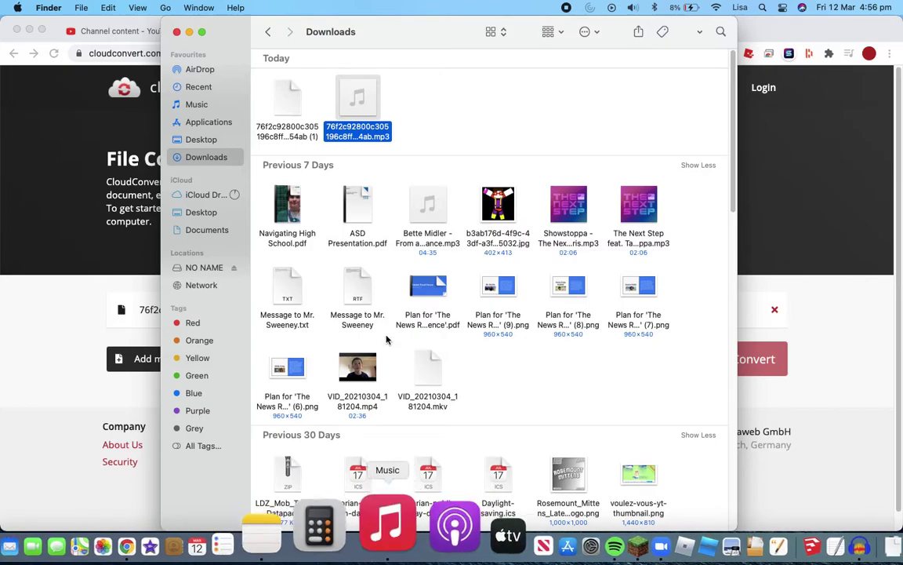
pyautogui.moveTo(351, 131)
pyautogui.mouseDown()
pyautogui.moveTo(378, 553)
pyautogui.moveTo(377, 545)
pyautogui.mouseUp()
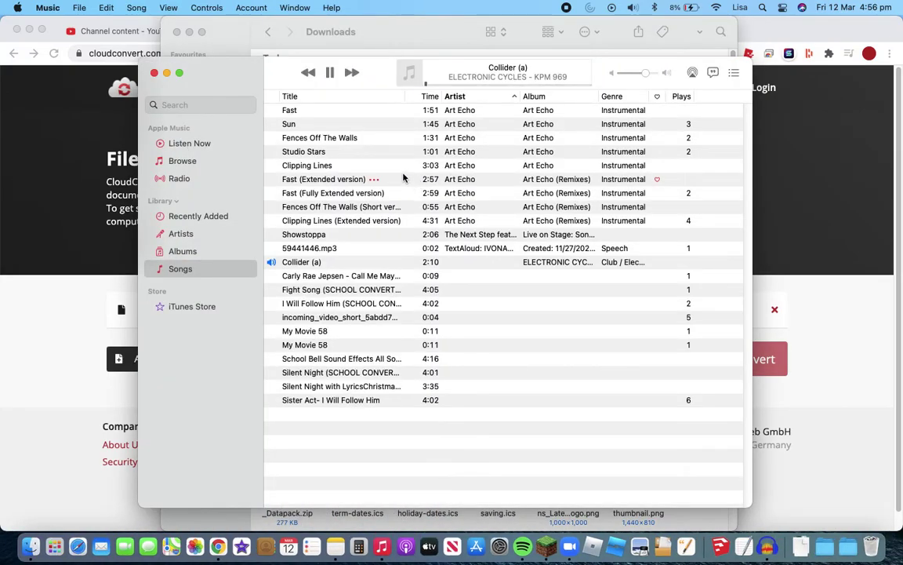
pyautogui.moveTo(401, 165)
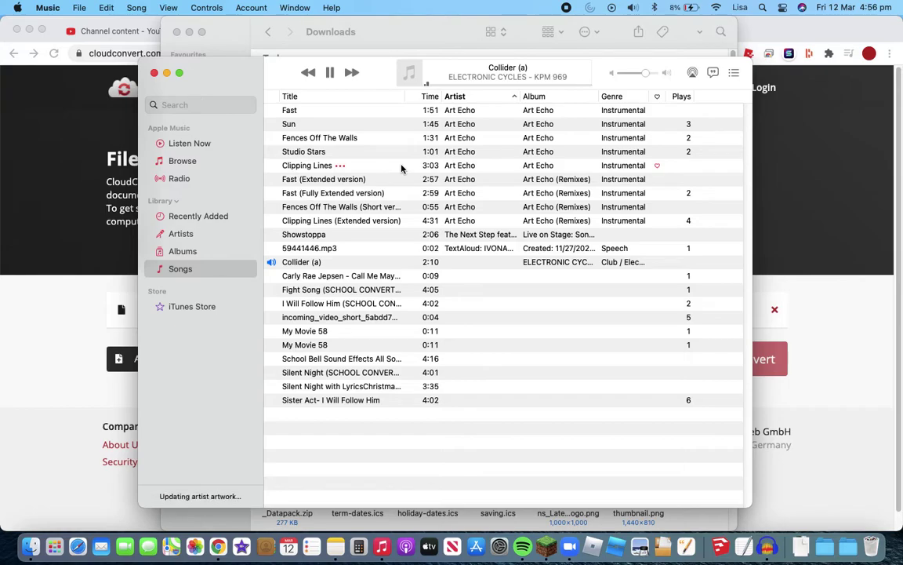
# Lower the volume one step, pause Collider (a), and close the Downloads window
pyautogui.press('XF86AudioRaiseVolume')
pyautogui.press('XF86AudioLowerVolume')
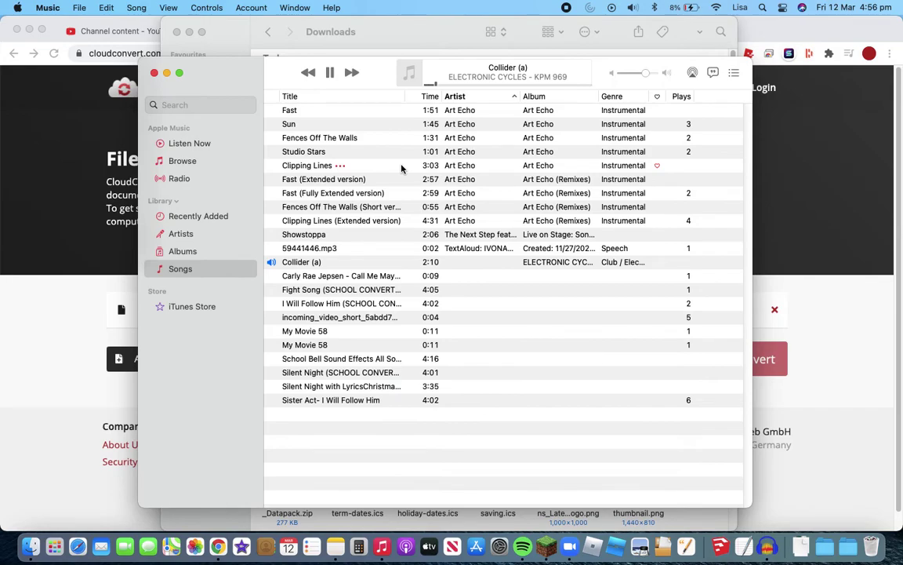
pyautogui.press('XF86AudioPlay')
pyautogui.click(177, 31)
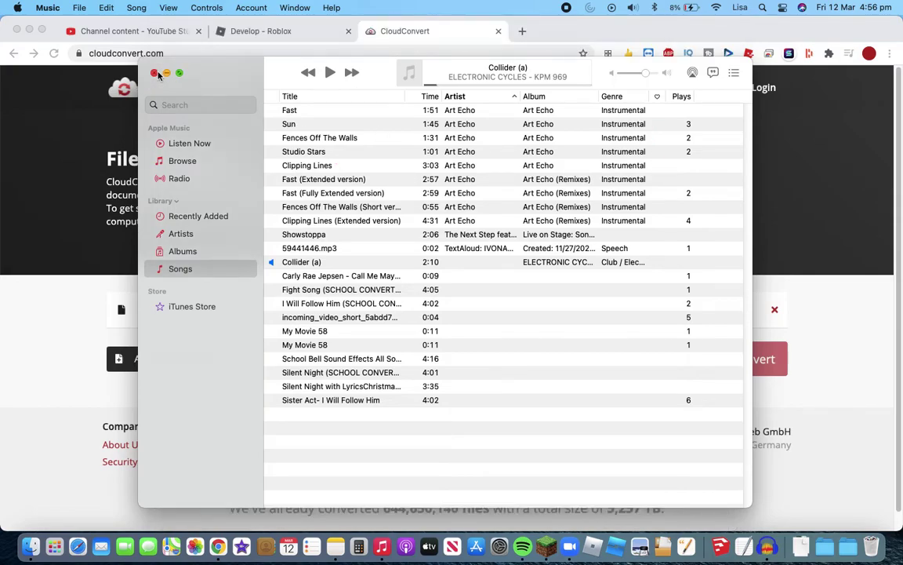
# Close the Music window, the CloudConvert tab, and the developer tools panel
pyautogui.click(153, 72)
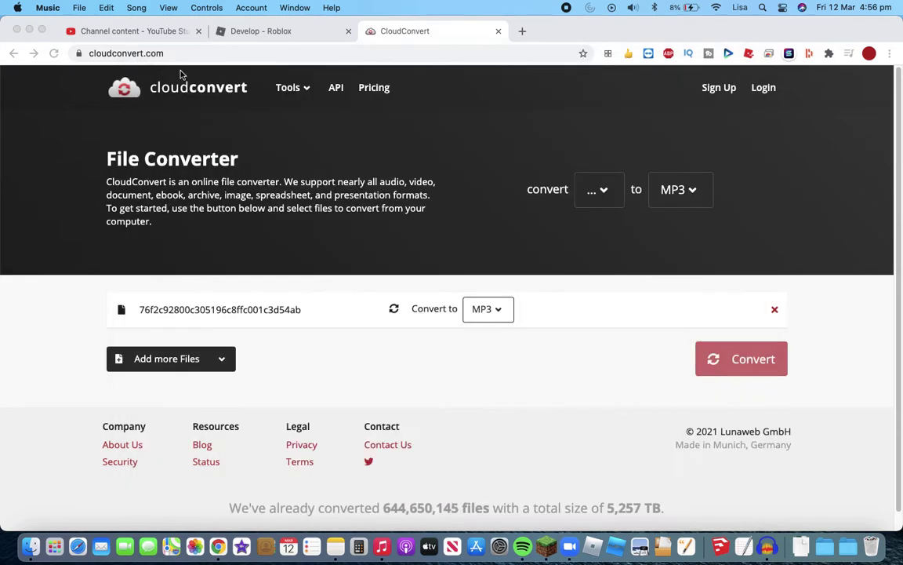
pyautogui.click(498, 32)
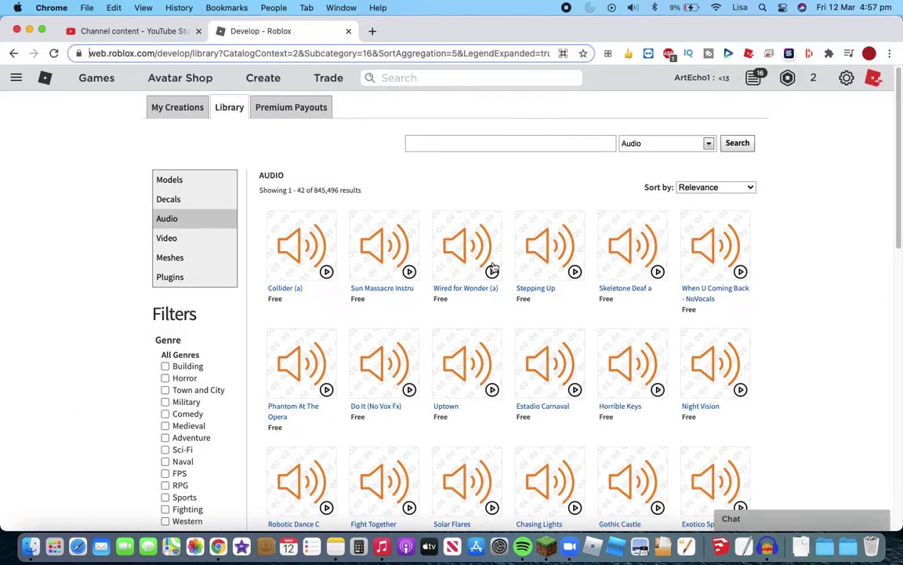
pyautogui.press('super+alt+i')
# Inspect Collider (a)'s play control and select the rbxcdn audio URL in its markup
pyautogui.rightClick(326, 270)
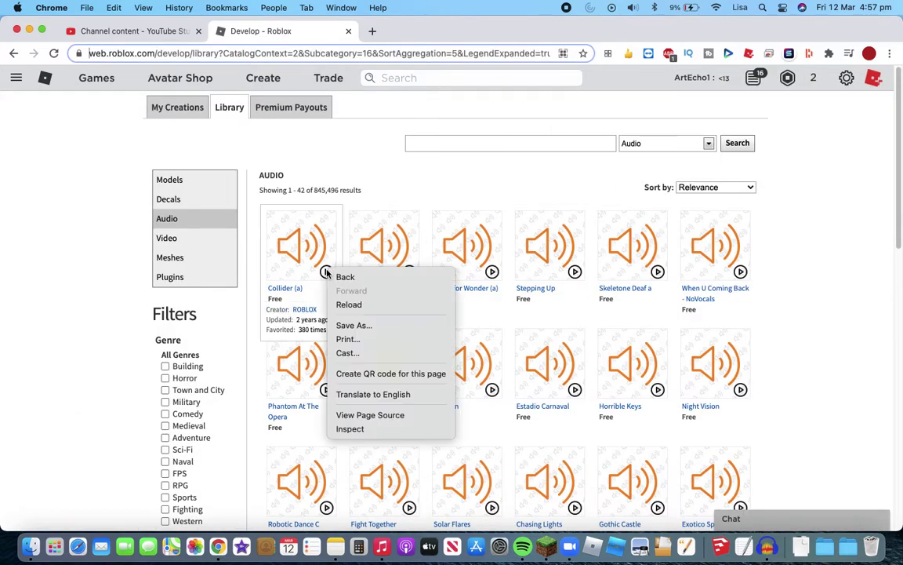
pyautogui.click(378, 427)
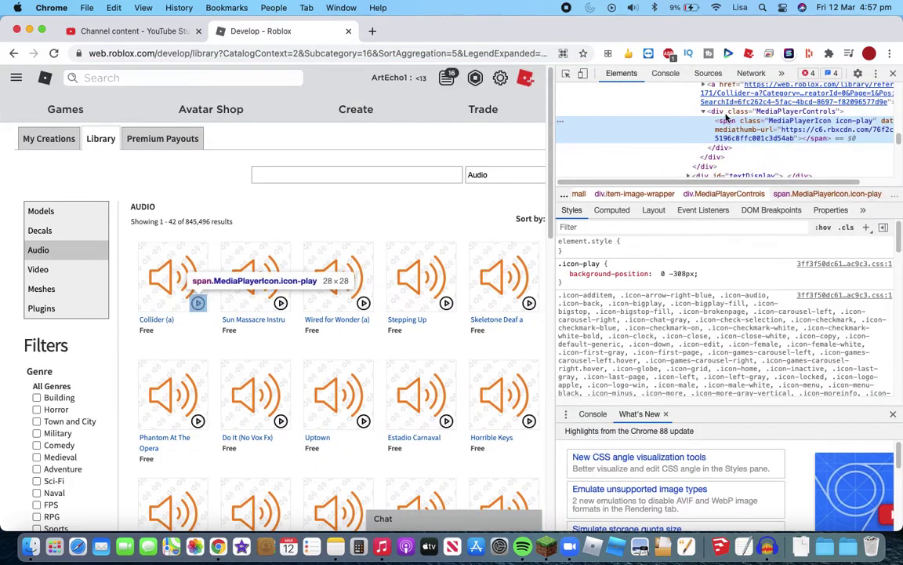
pyautogui.rightClick(725, 134)
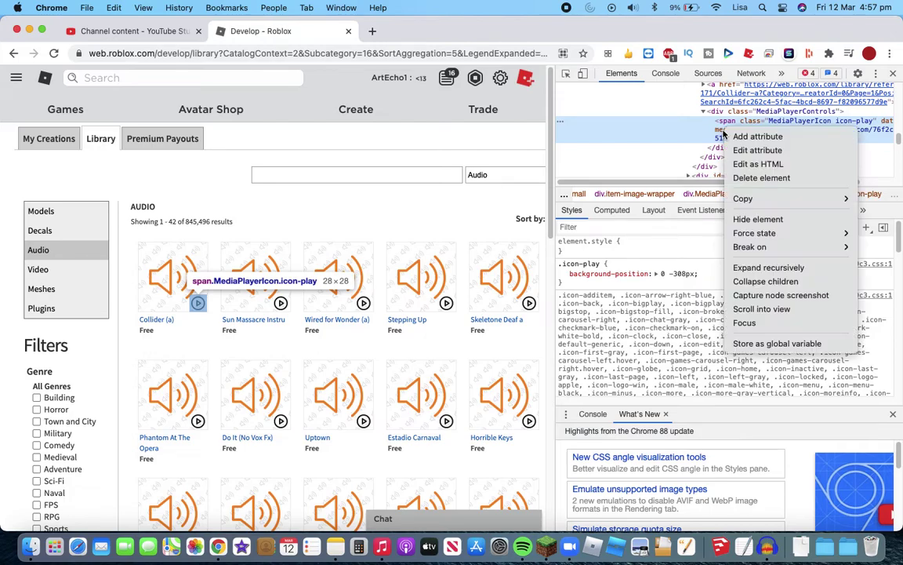
pyautogui.press('Escape')
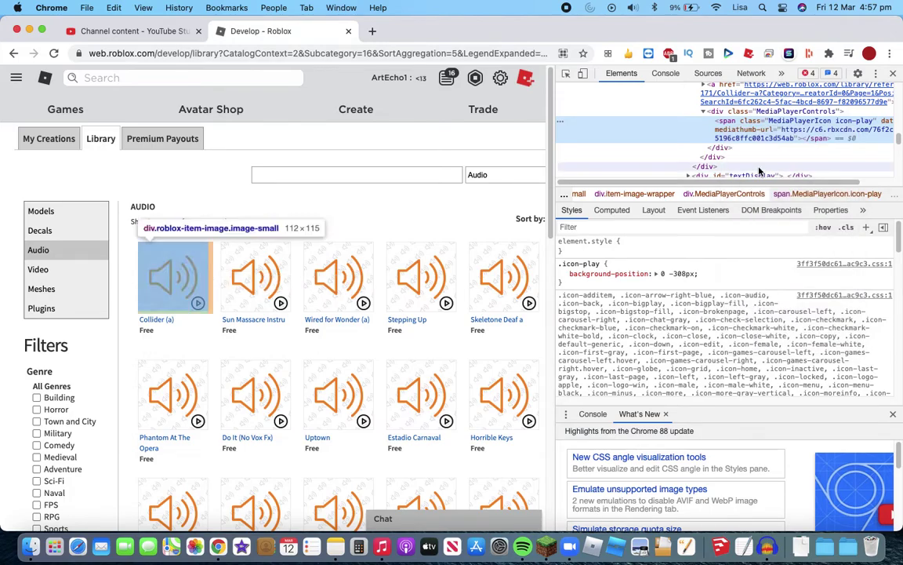
pyautogui.press('F2')
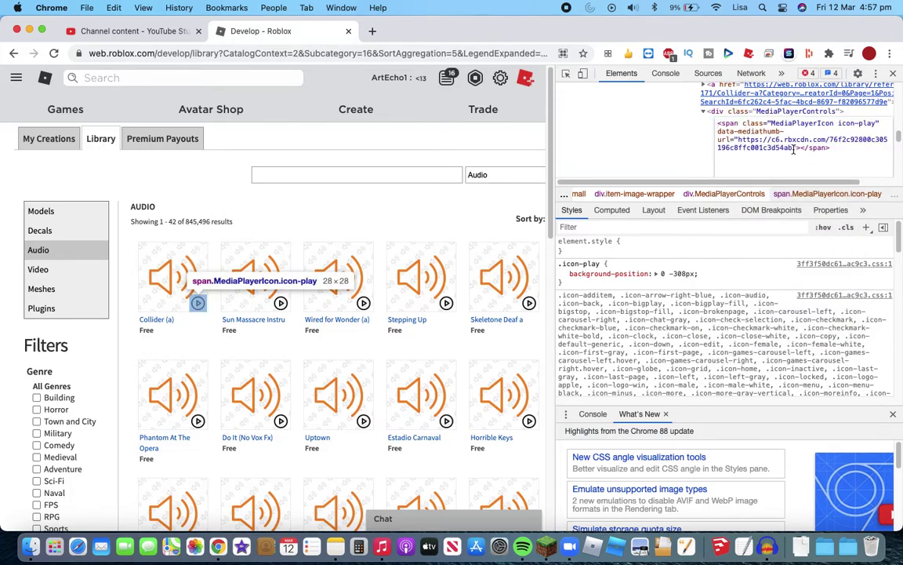
pyautogui.moveTo(794, 148); pyautogui.dragTo(738, 139)
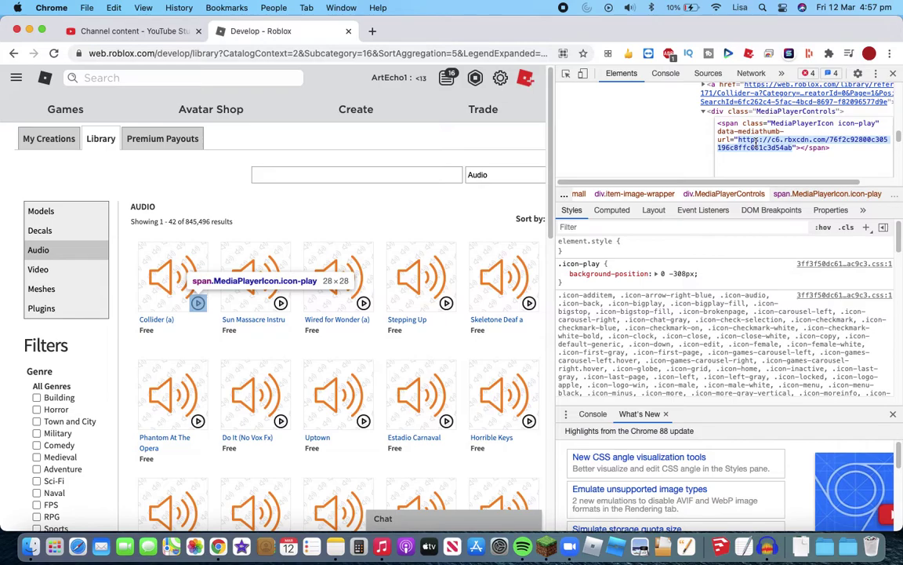
# Load the audio URL in a new tab to re-download it, then close that tab
pyautogui.press('super+t')
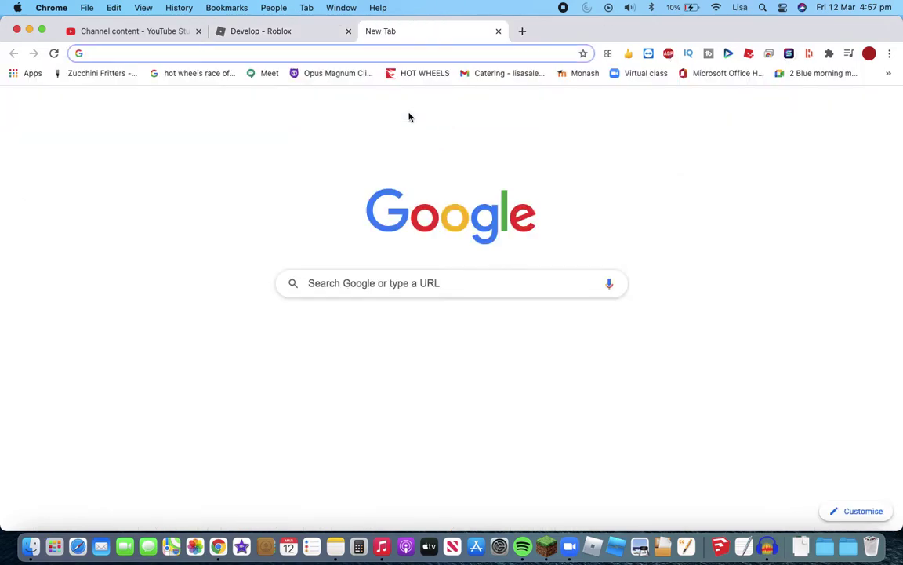
pyautogui.write('https://c6.rbxcdn.com/76f2c92800c305196c8ffc001c3d54ab')
pyautogui.press('Return')
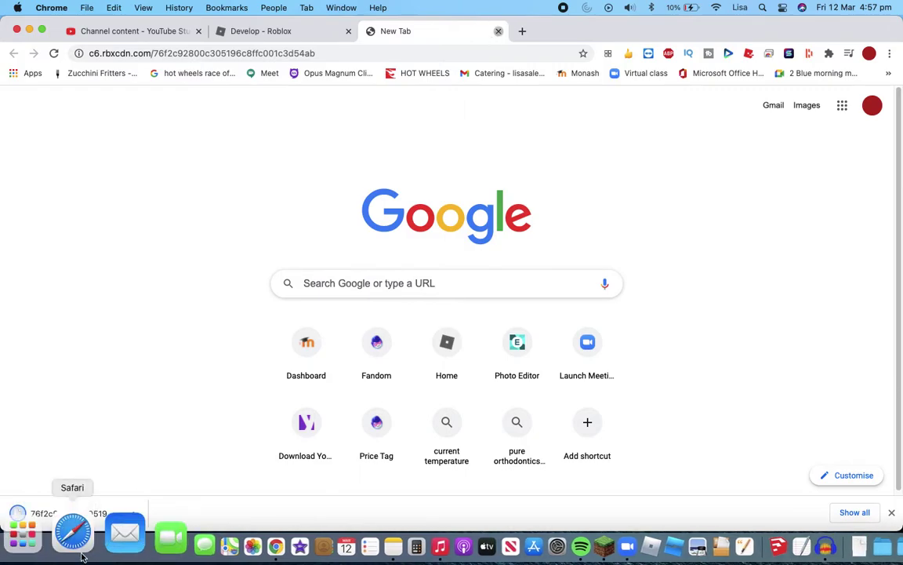
pyautogui.press('super+w')
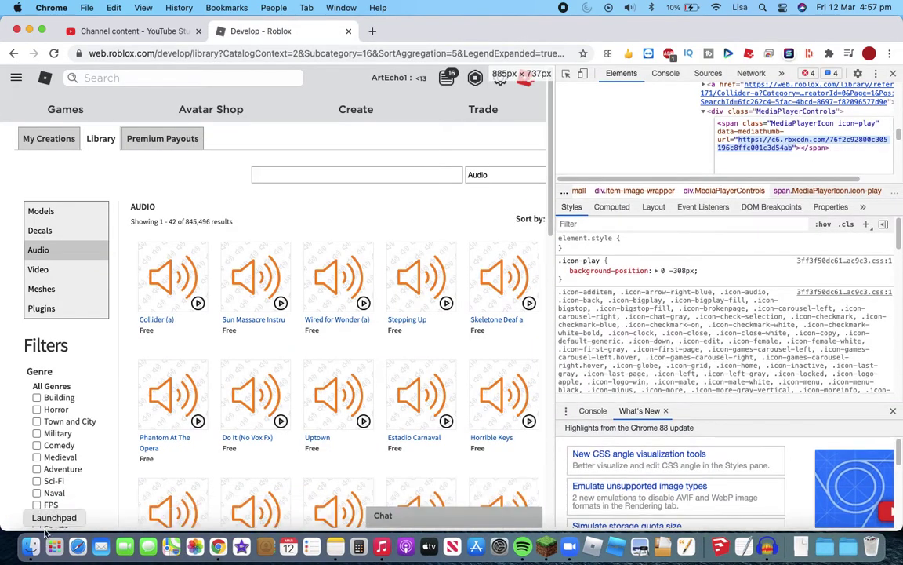
# Open Downloads in Finder and try renaming the new download with a .mp3 extension
pyautogui.click(31, 541)
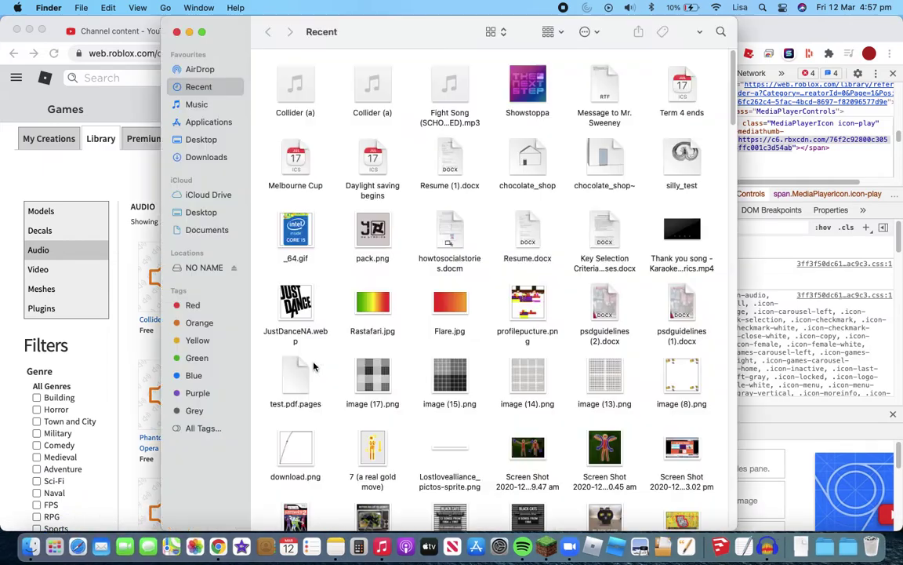
pyautogui.click(201, 157)
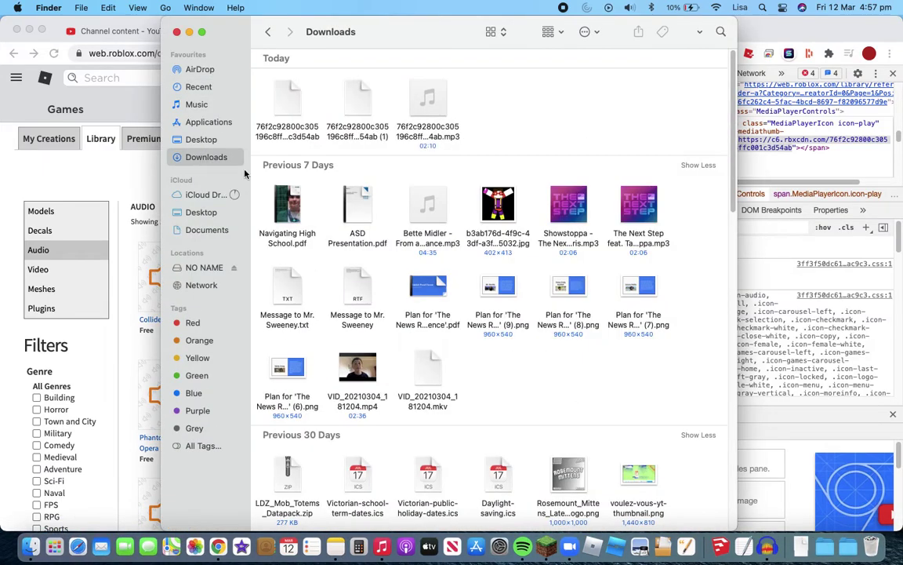
pyautogui.click(289, 130)
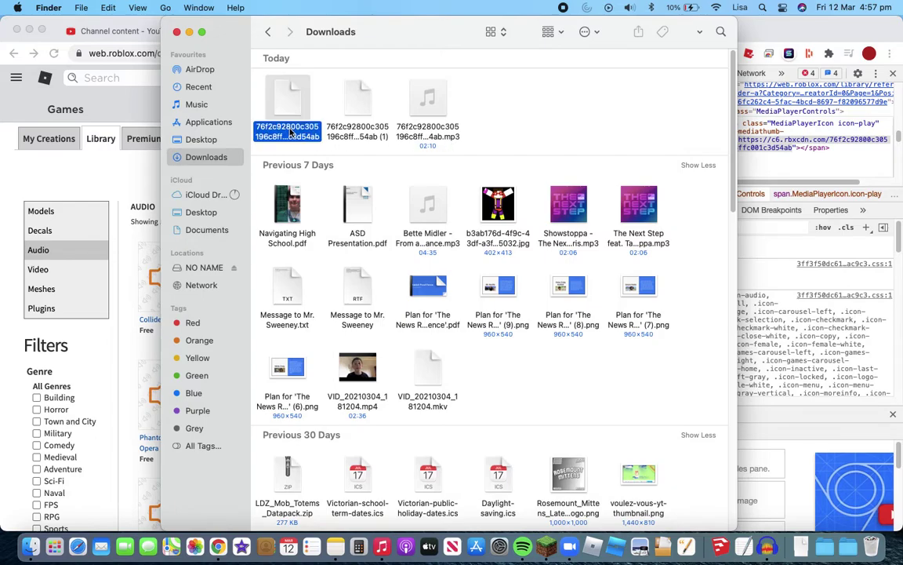
pyautogui.rightClick(290, 129)
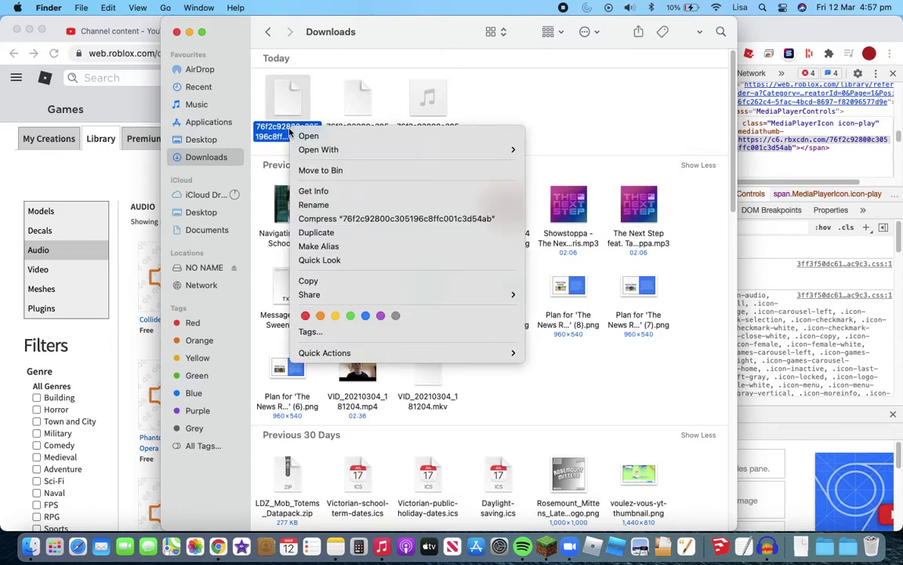
pyautogui.click(328, 205)
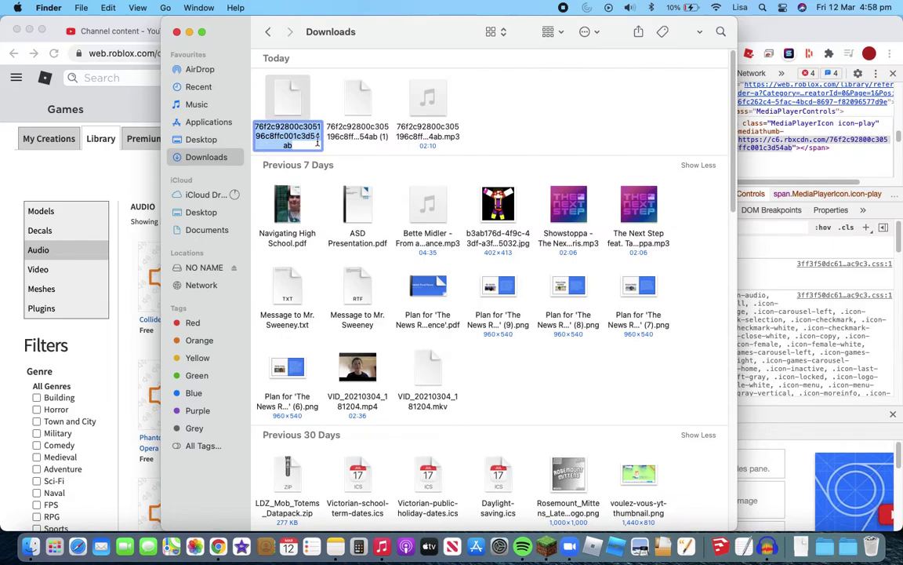
pyautogui.press('Right')
pyautogui.write('.m')
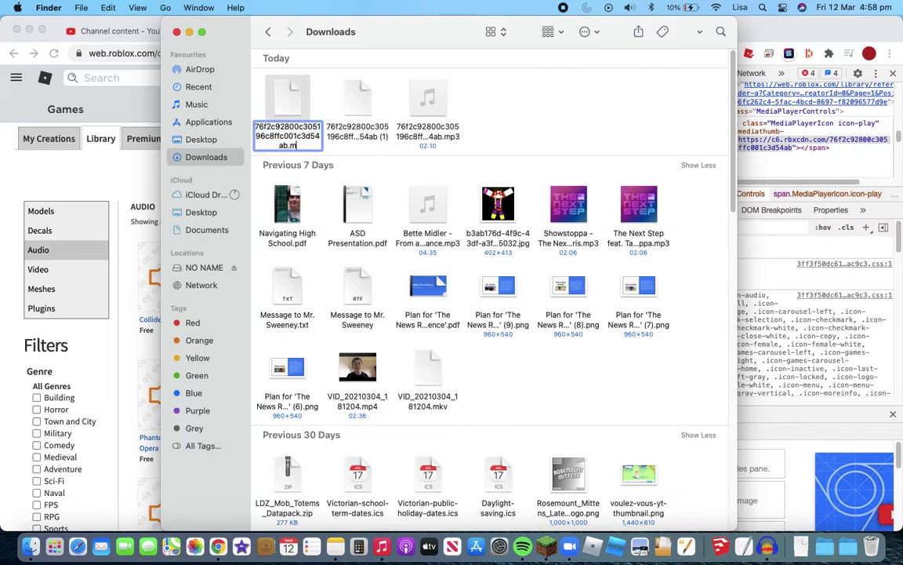
pyautogui.write('p3')
pyautogui.press('Return')
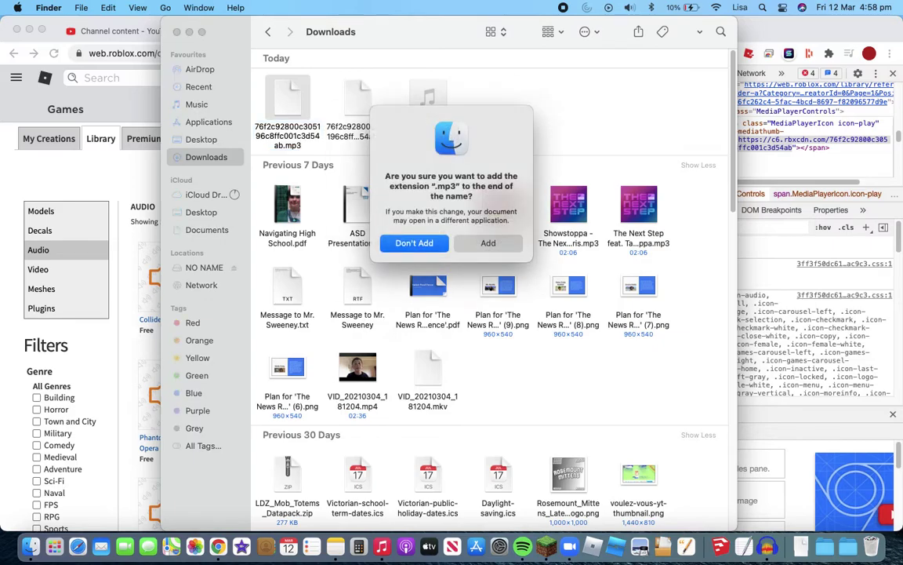
pyautogui.click(480, 244)
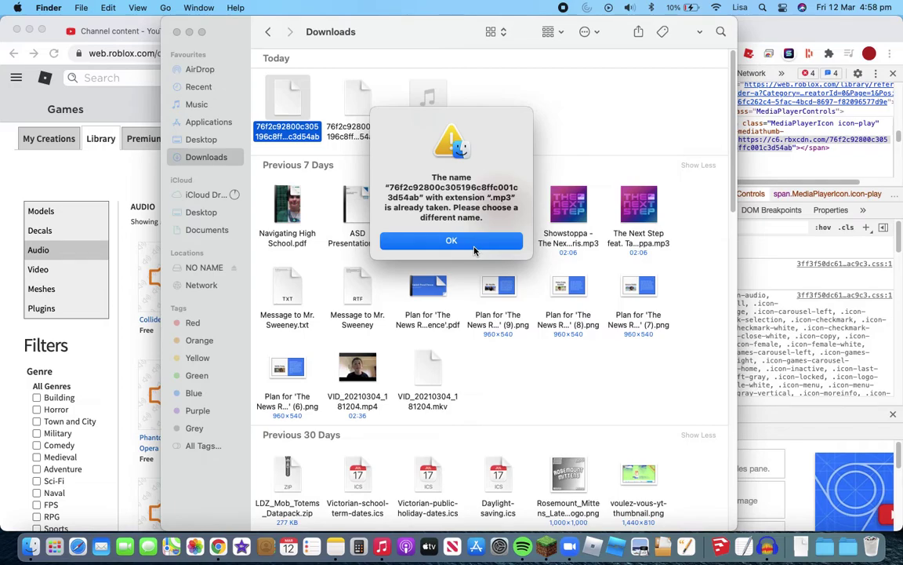
# Dismiss the name-already-taken warning and close the Downloads window
pyautogui.click(475, 247)
pyautogui.click(470, 131)
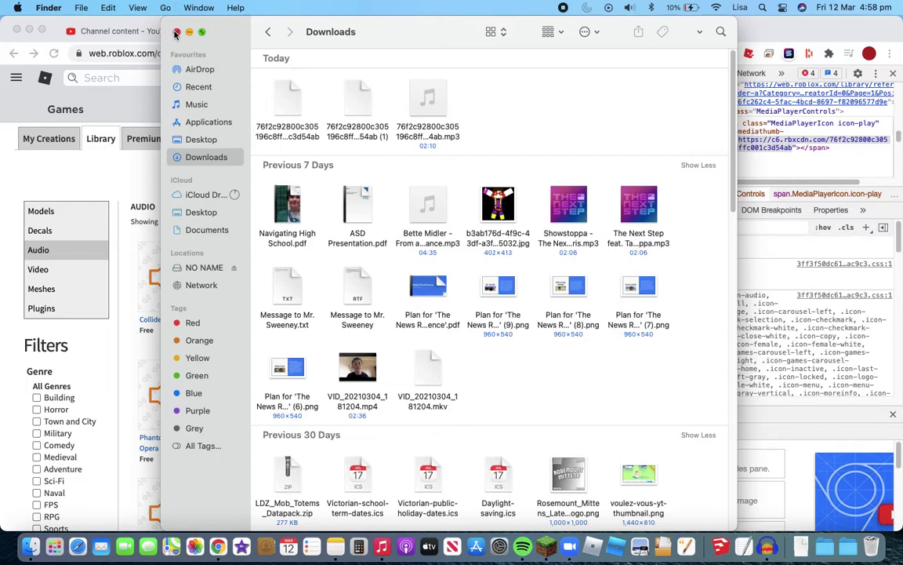
pyautogui.click(176, 33)
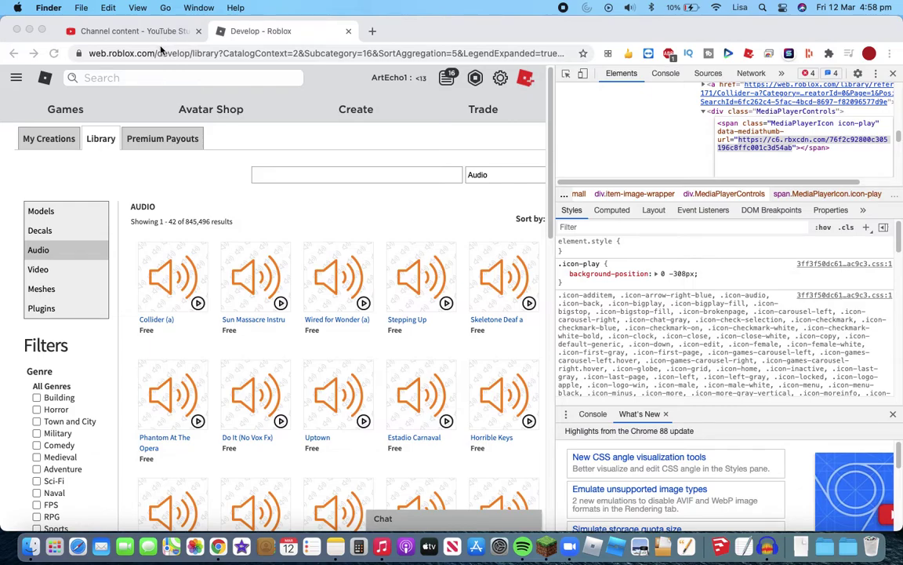
# Return to Chrome's YouTube Studio tab and show the channel comments on the Roblox audio videos
pyautogui.click(283, 29)
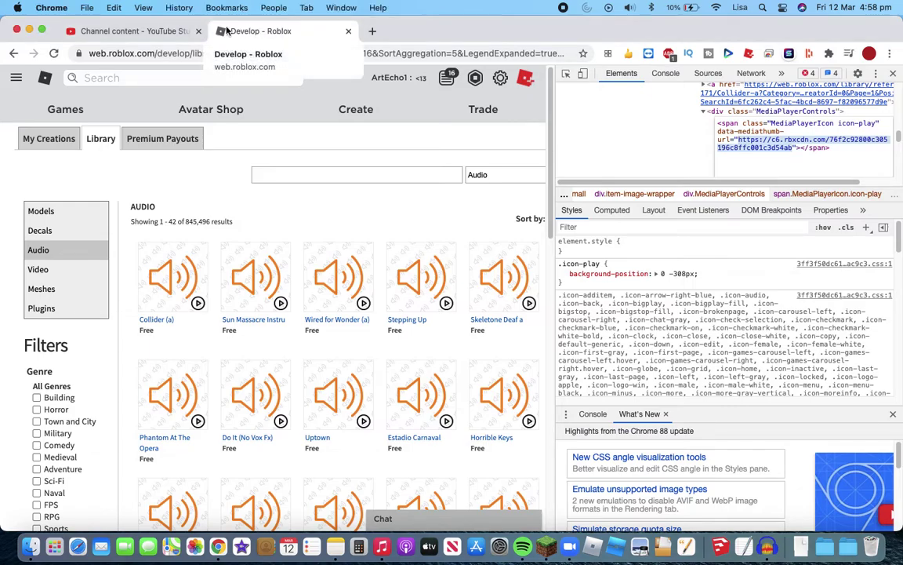
pyautogui.click(159, 35)
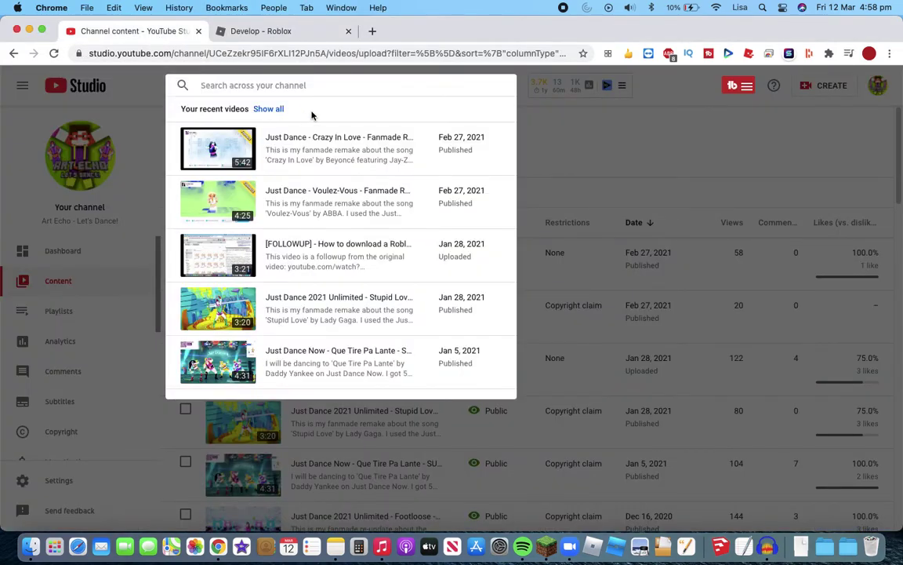
pyautogui.click(619, 130)
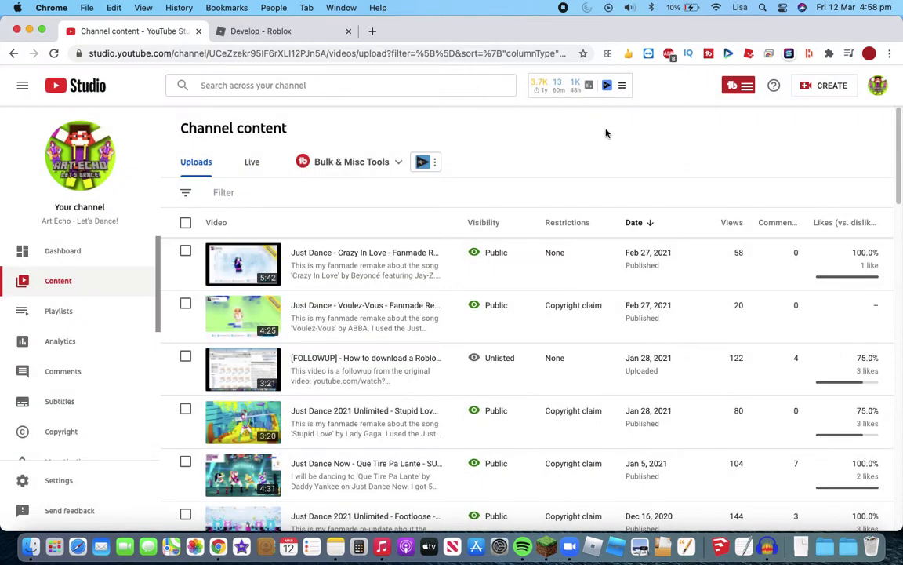
pyautogui.click(75, 370)
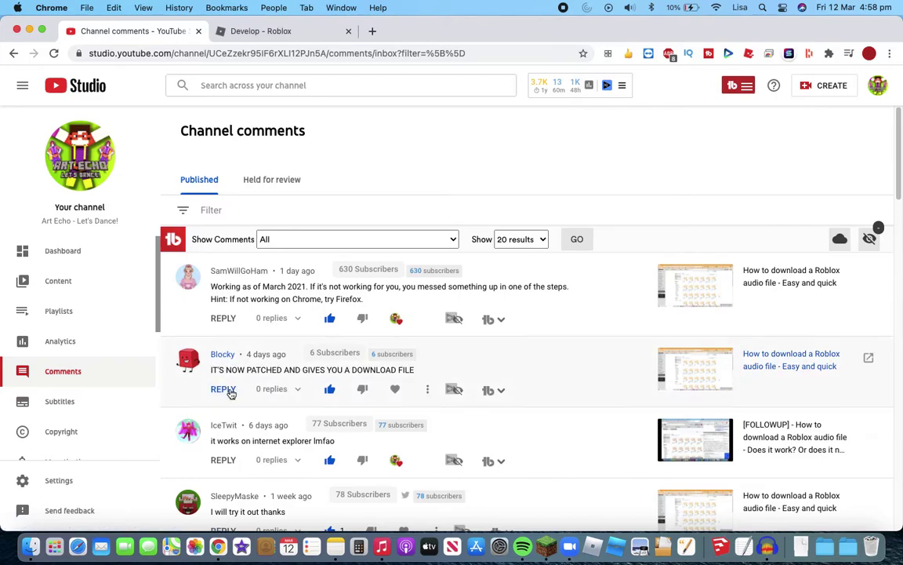
pyautogui.moveTo(309, 367)
pyautogui.click(824, 546)
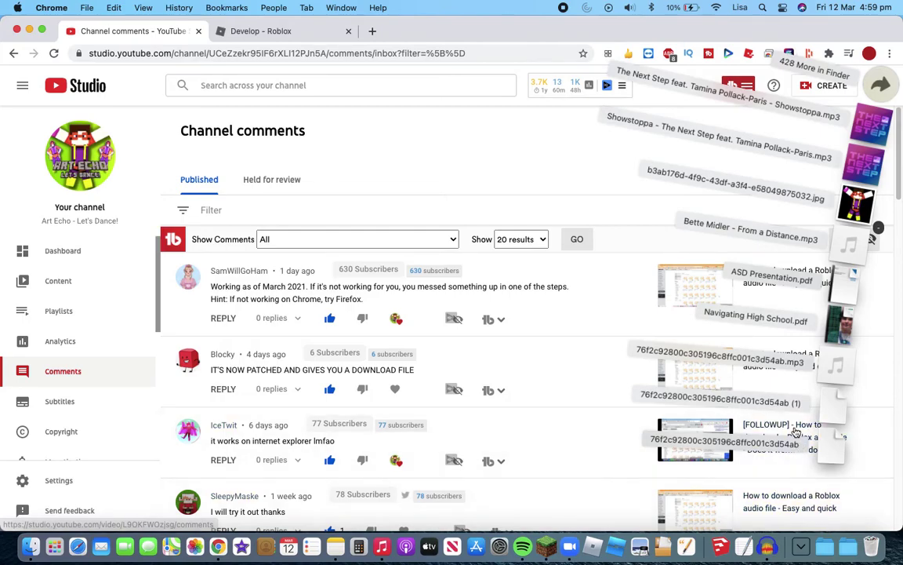
pyautogui.click(793, 536)
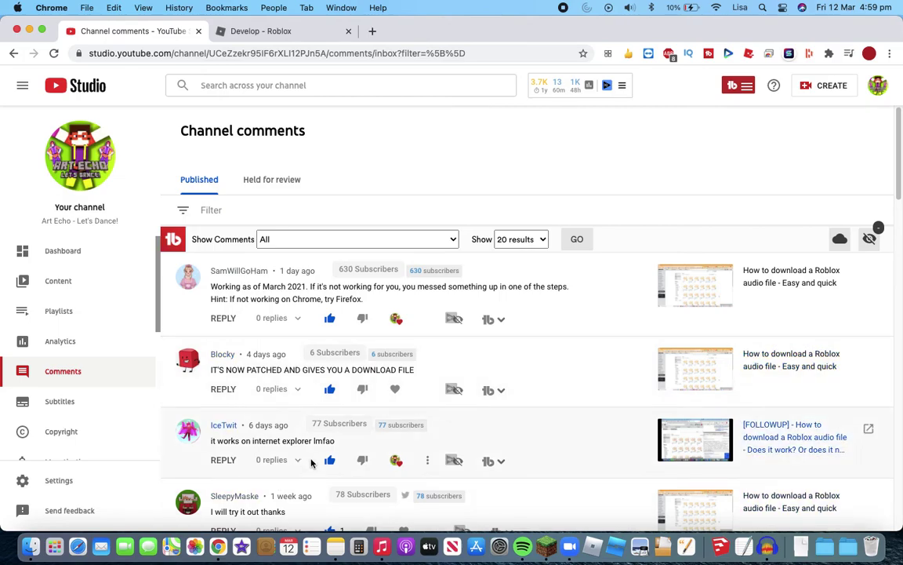
pyautogui.scroll(-1, 312, 461)
pyautogui.scroll(-5, 279, 456)
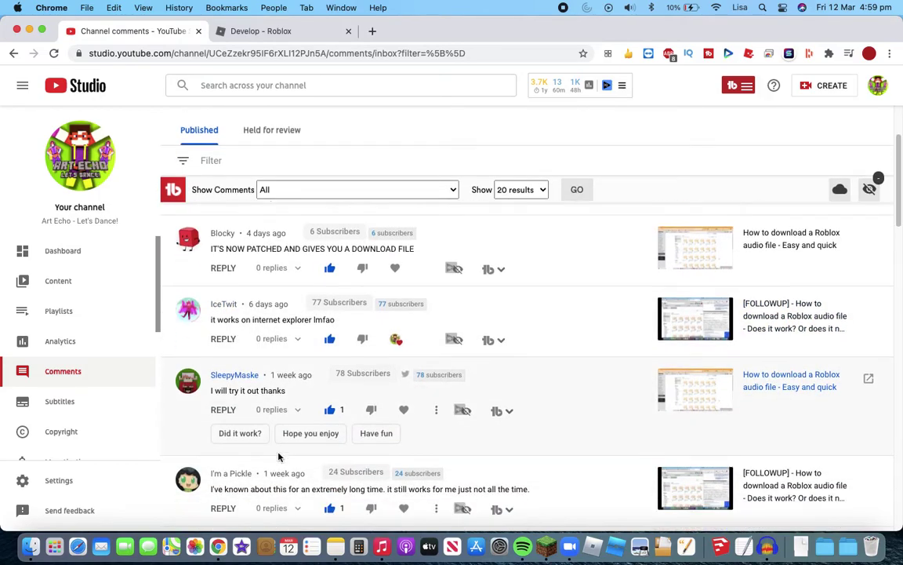
pyautogui.scroll(-1, 279, 456)
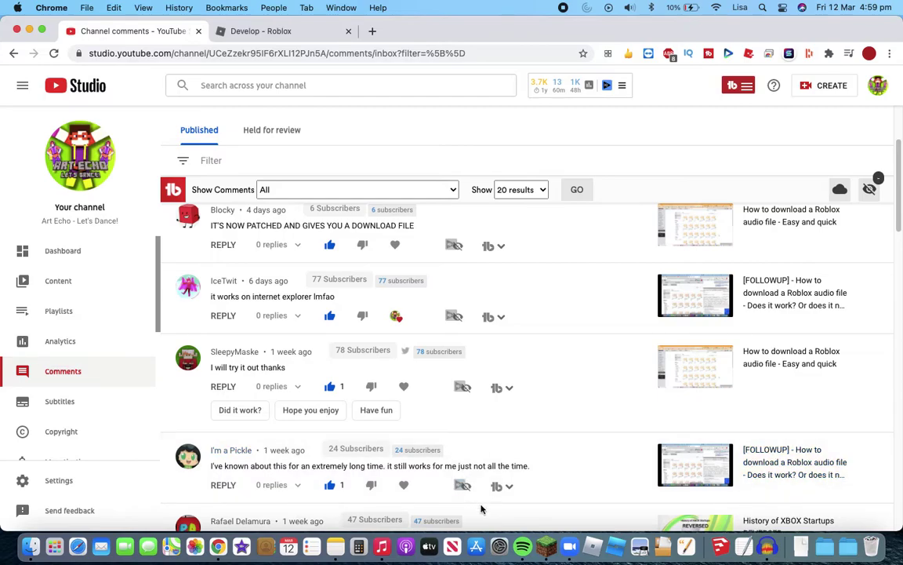
pyautogui.scroll(-1, 499, 456)
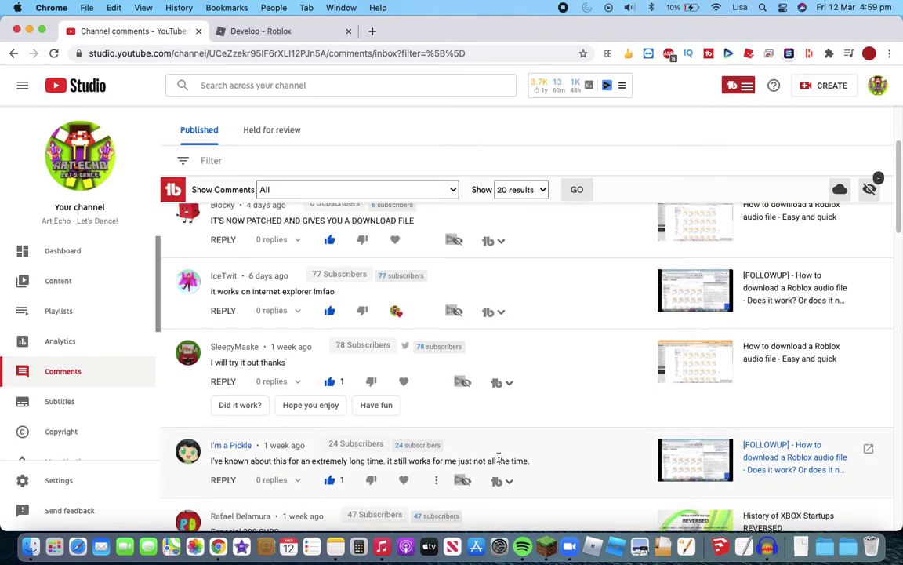
pyautogui.scroll(1, 499, 456)
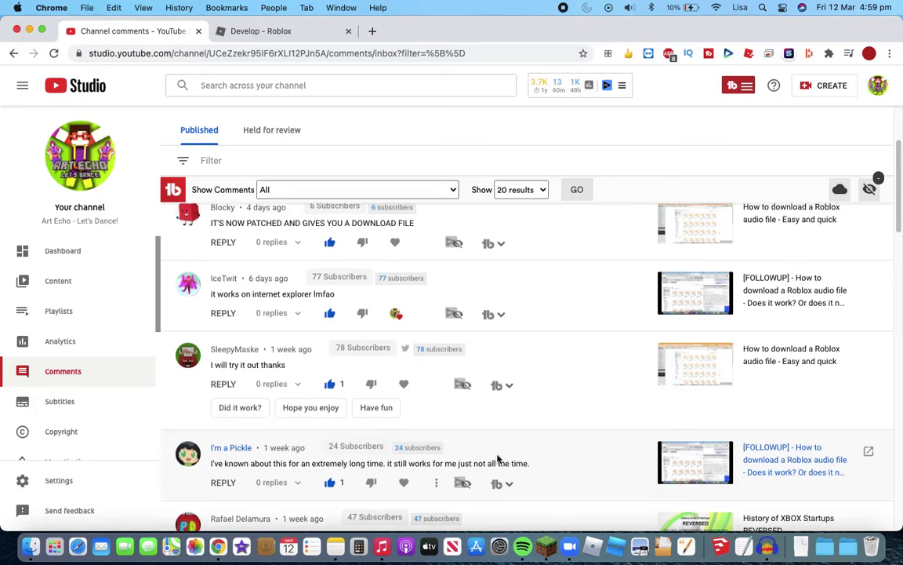
pyautogui.click(849, 7)
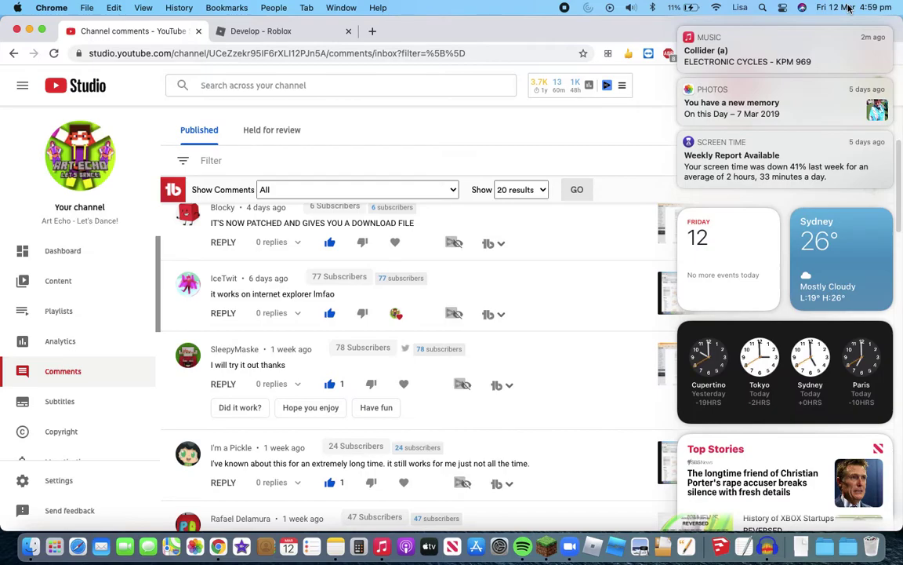
pyautogui.click(849, 8)
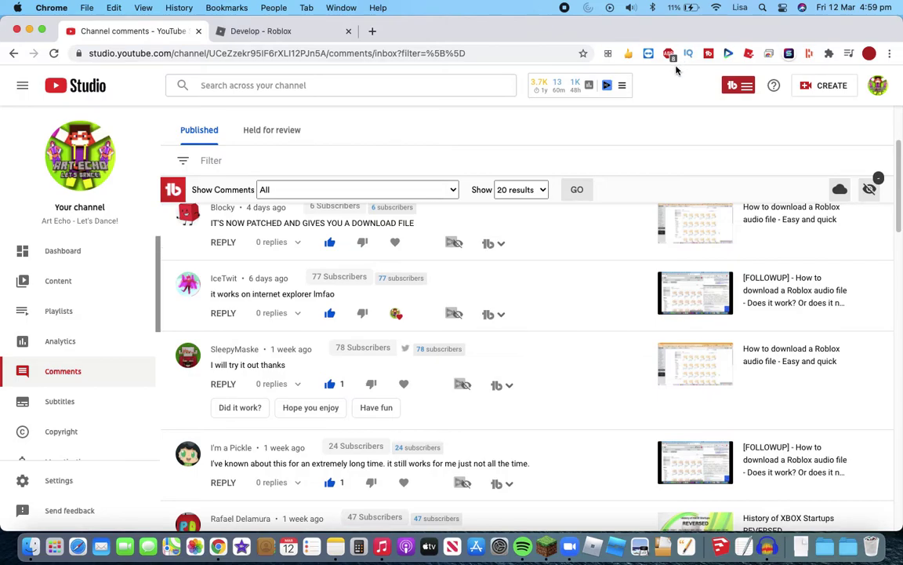
pyautogui.scroll(-3, 516, 270)
pyautogui.scroll(5, 516, 262)
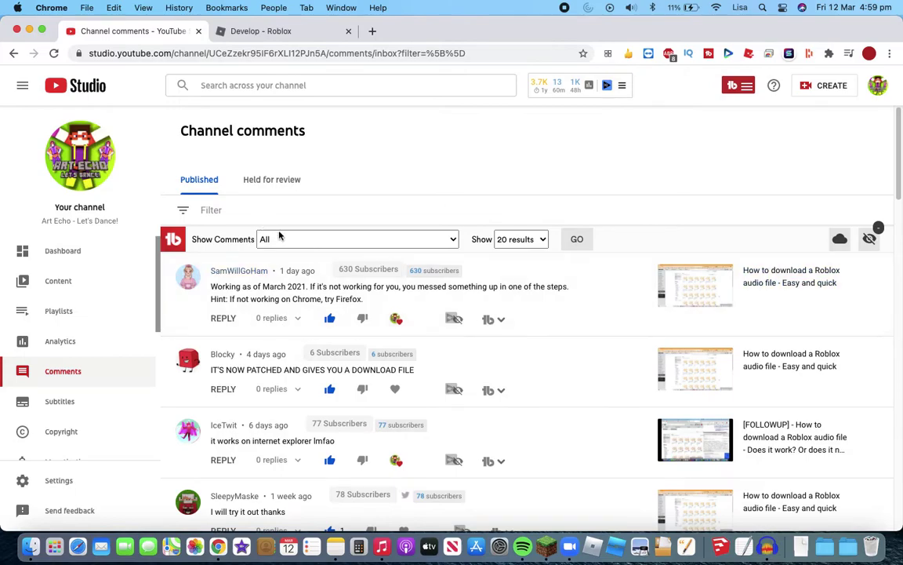